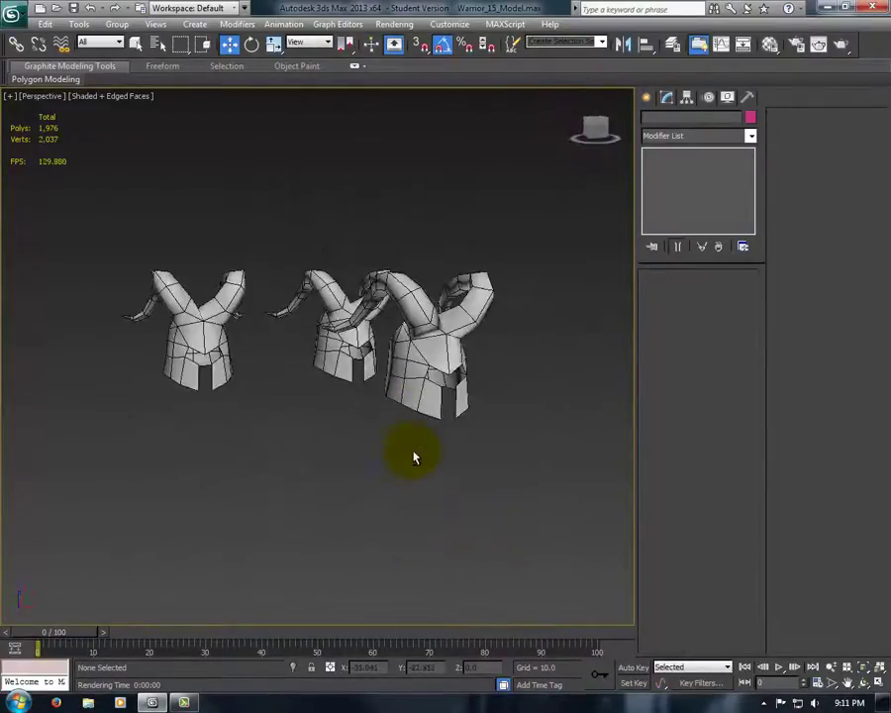
- Render the perspective view of the three horned helmets and place the render window beside the models for comparison
{"action": "middle_click_drag", "start_coordinate": [411, 465], "coordinate": [386, 425], "text": "alt"}
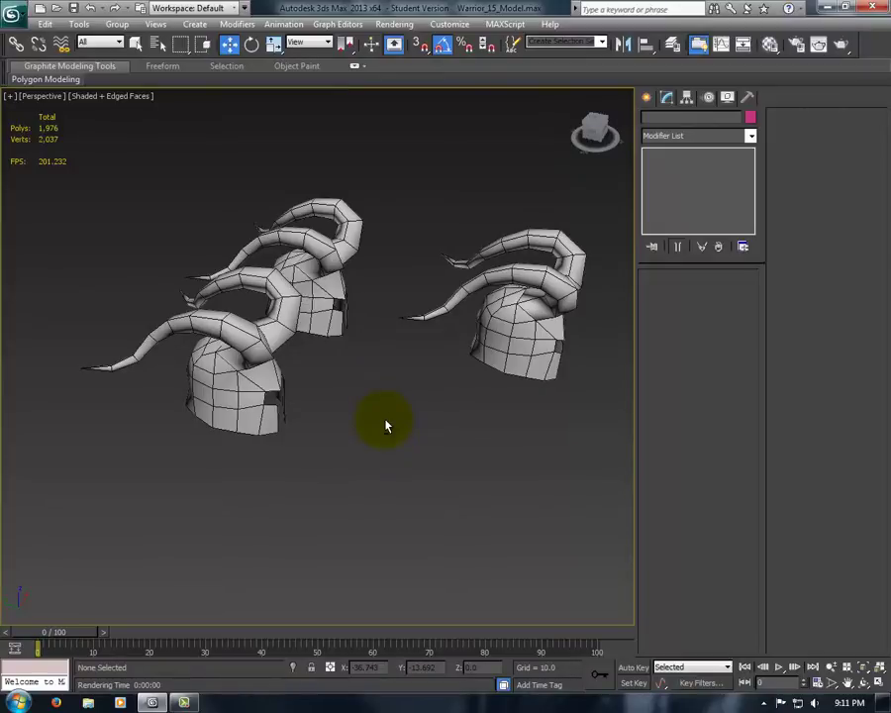
{"action": "middle_click_drag", "start_coordinate": [229, 412], "coordinate": [349, 475], "text": "alt"}
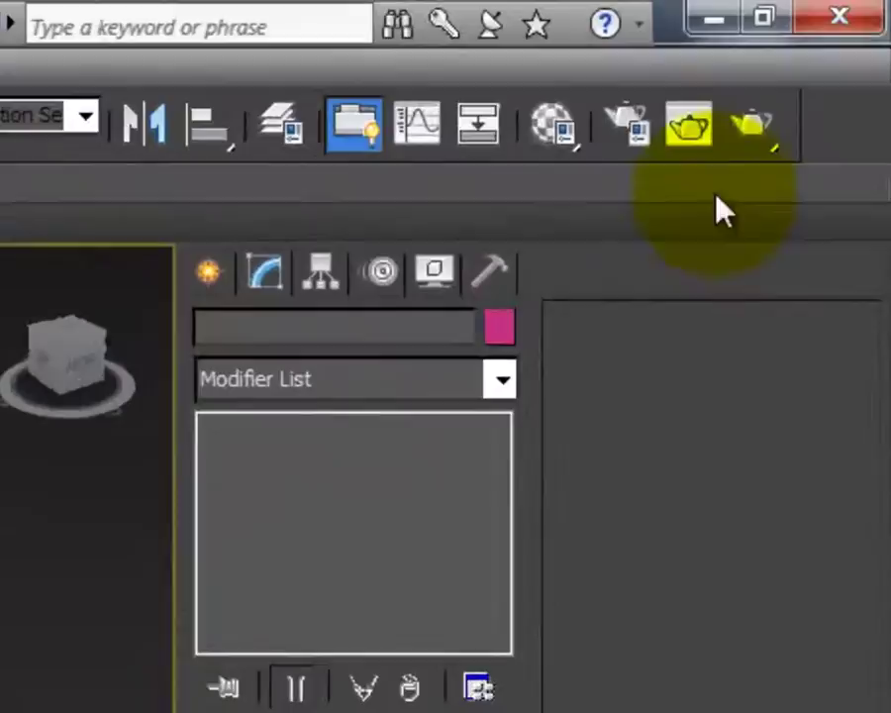
{"action": "left_click", "coordinate": [753, 149]}
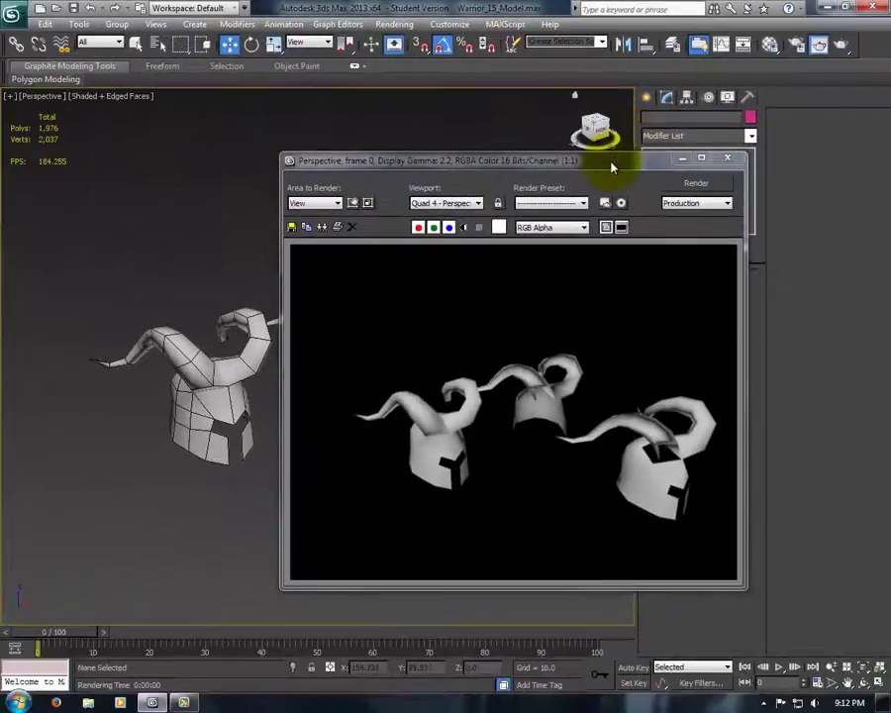
{"action": "left_click_drag", "start_coordinate": [612, 169], "coordinate": [488, 131]}
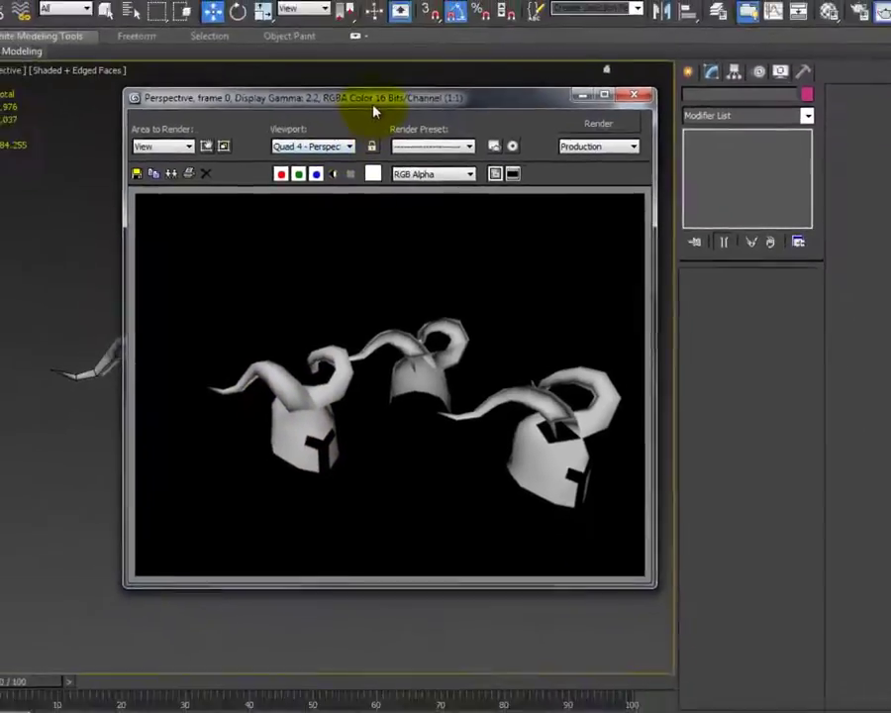
{"action": "left_click_drag", "start_coordinate": [381, 25], "coordinate": [789, 22]}
{"action": "left_click_drag", "start_coordinate": [624, 121], "coordinate": [616, 119]}
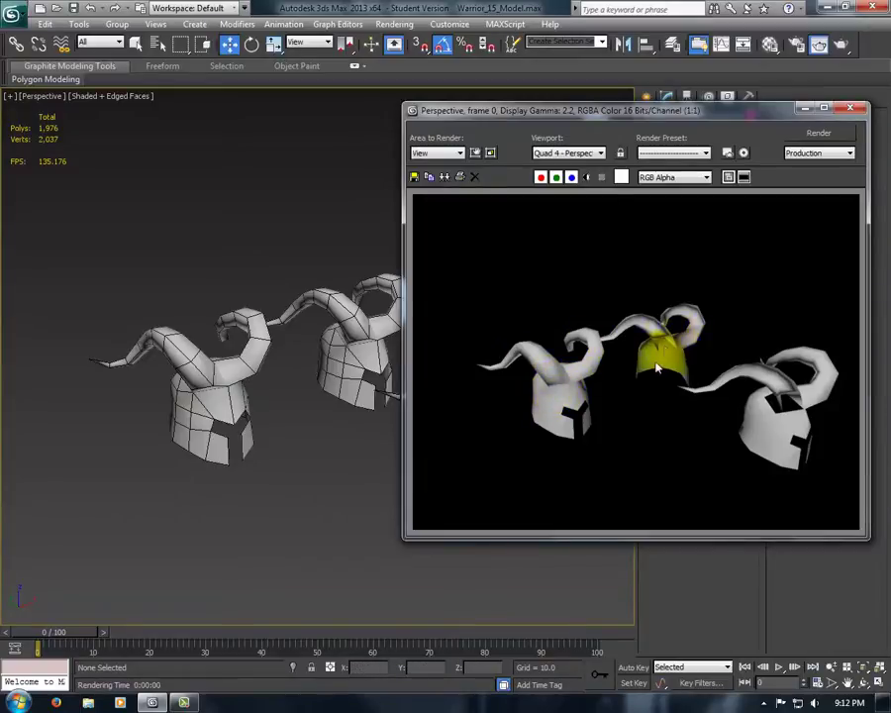
- Close the render and turn on the xView Face Orientation display with the middle helmet selected
{"action": "left_click", "coordinate": [374, 350]}
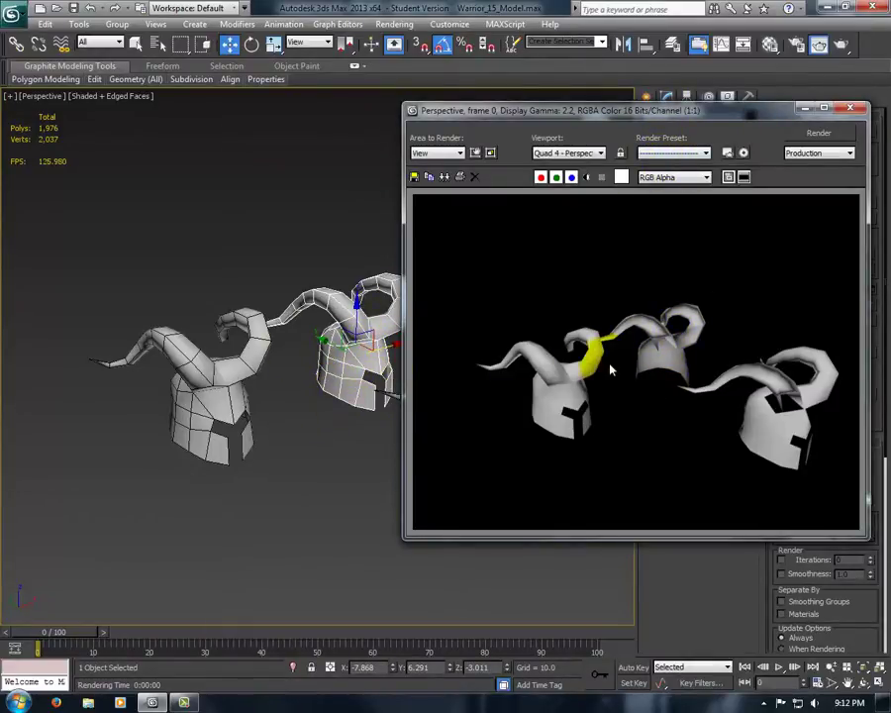
{"action": "left_click_drag", "start_coordinate": [696, 112], "coordinate": [261, 193]}
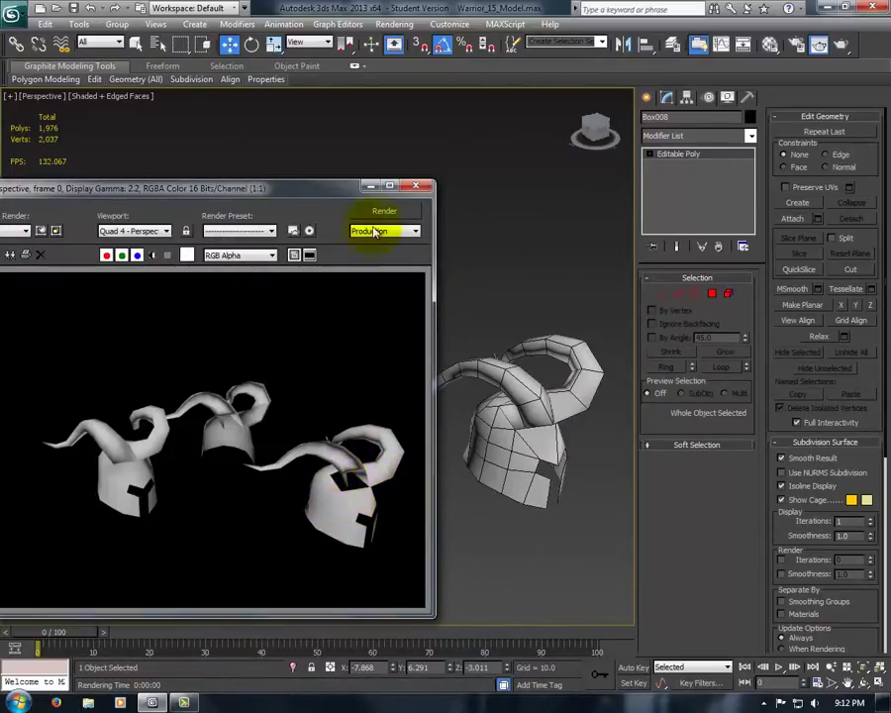
{"action": "left_click", "coordinate": [413, 188]}
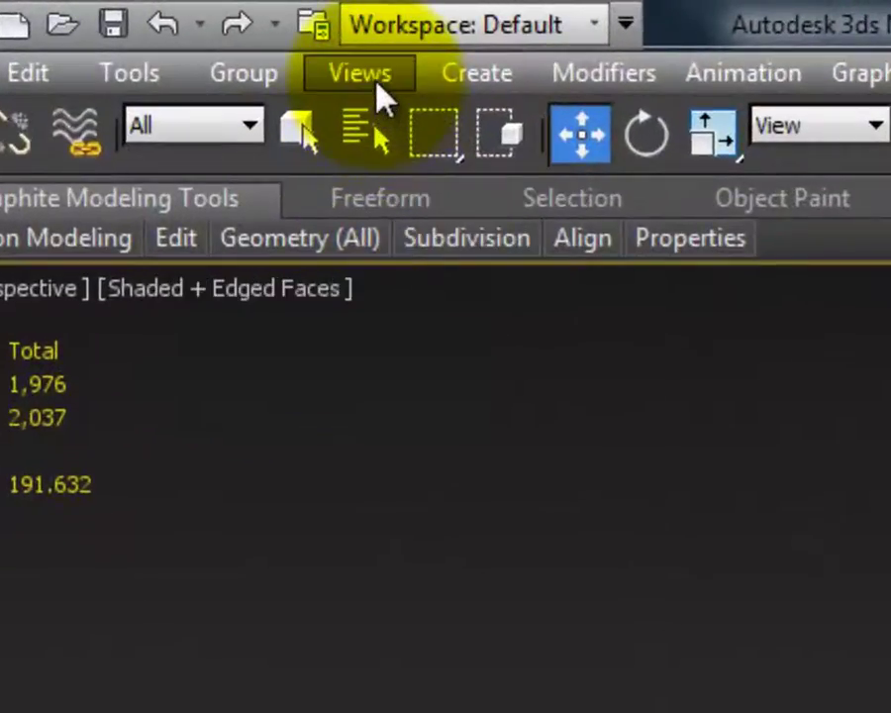
{"action": "left_click", "coordinate": [158, 28]}
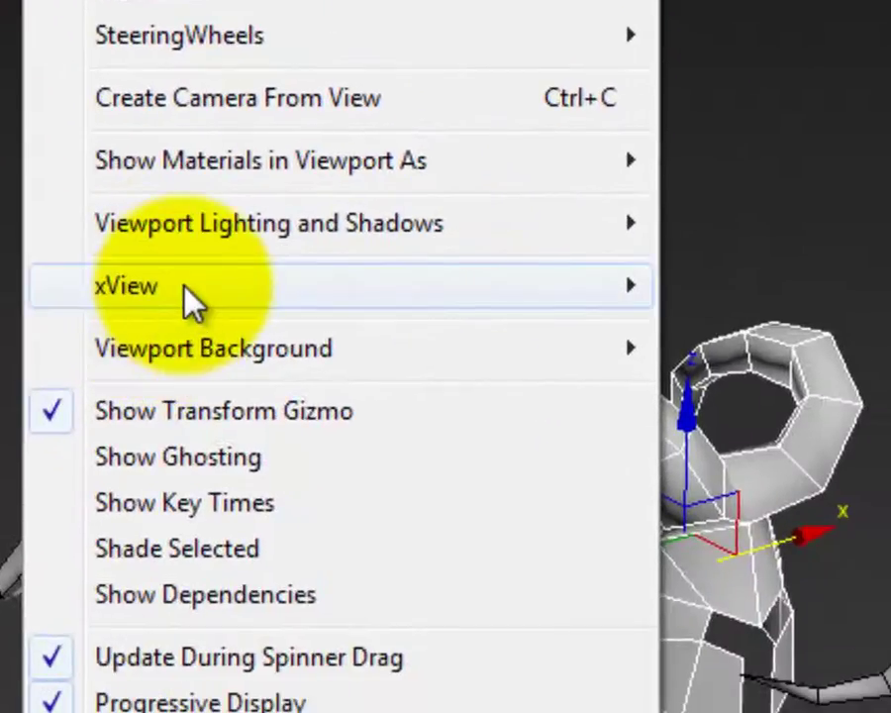
{"action": "mouse_move", "coordinate": [185, 289]}
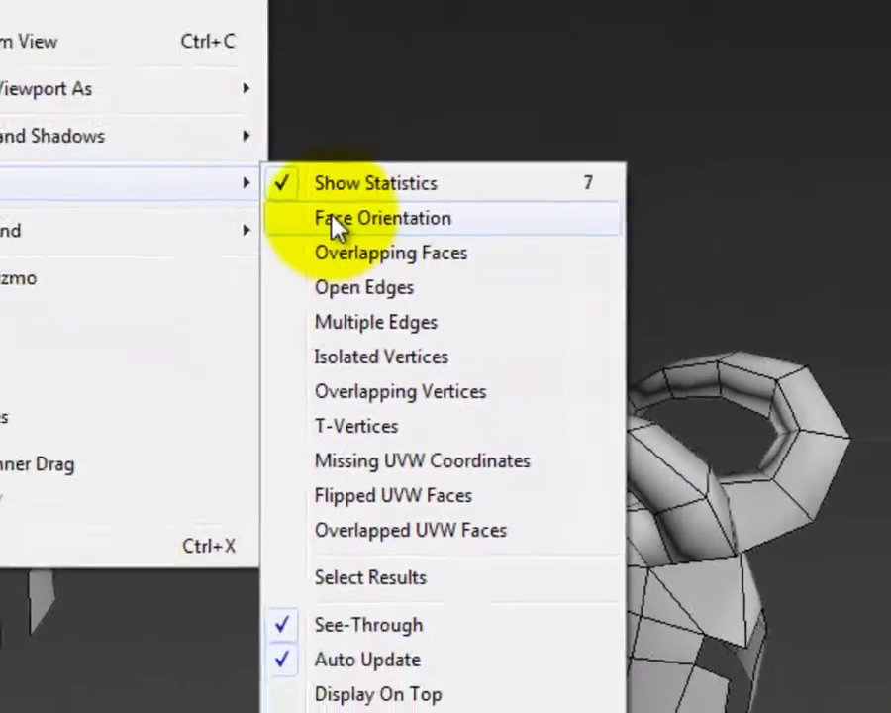
{"action": "left_click", "coordinate": [307, 193]}
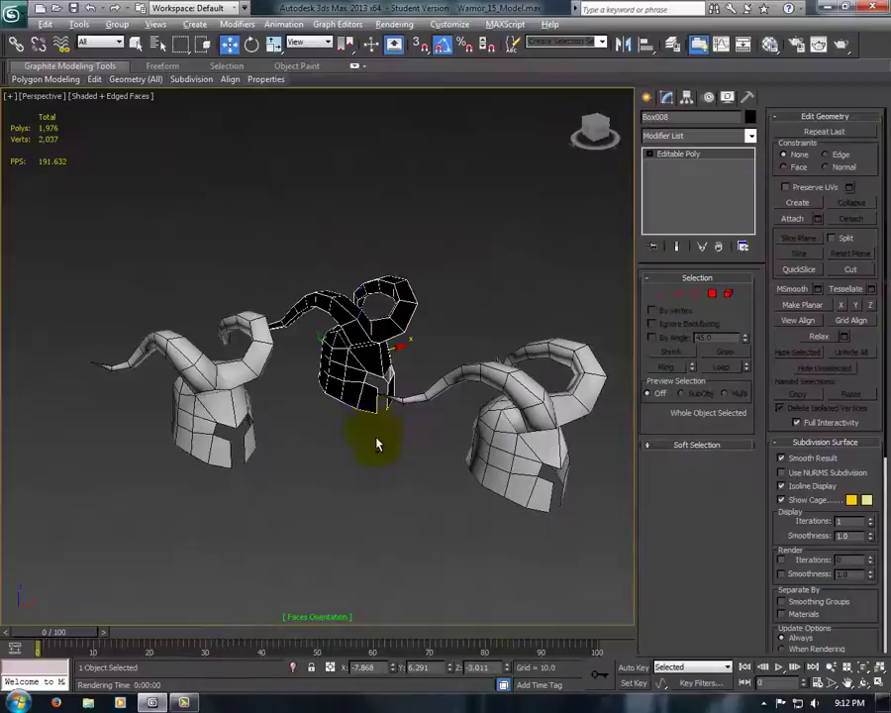
- Select the left helmet and examine its face orientation from several angles, including underneath
{"action": "mouse_move", "coordinate": [366, 436]}
{"action": "middle_mouse_down", "text": "alt"}
{"action": "mouse_move", "coordinate": [394, 396]}
{"action": "mouse_move", "coordinate": [355, 452]}
{"action": "middle_mouse_up", "text": "alt"}
{"action": "left_click", "coordinate": [354, 452]}
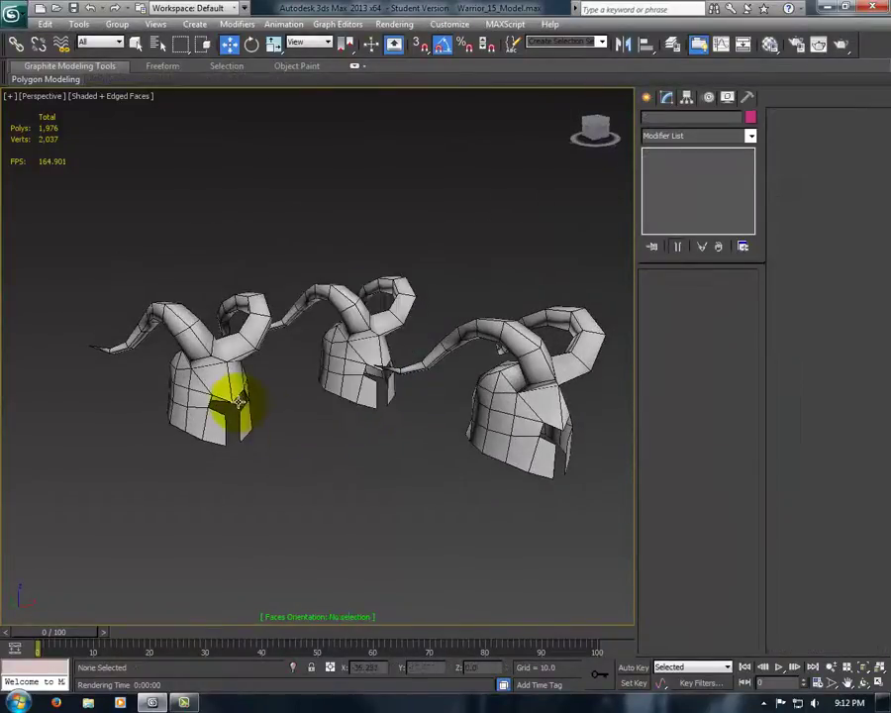
{"action": "left_click", "coordinate": [236, 398]}
{"action": "middle_click_drag", "start_coordinate": [269, 457], "coordinate": [266, 406], "text": "alt"}
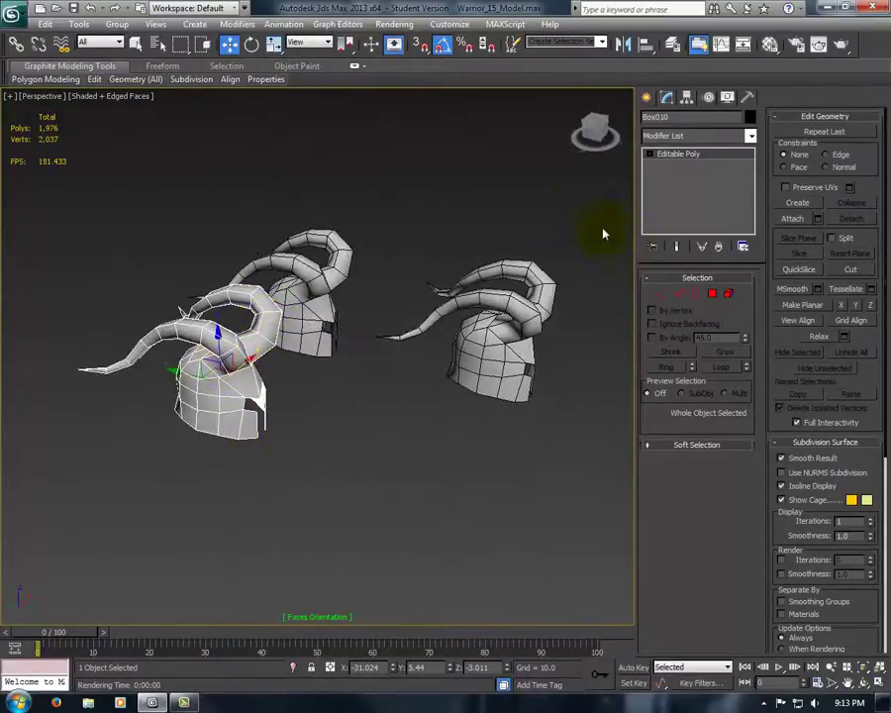
{"action": "middle_click_drag", "start_coordinate": [339, 294], "coordinate": [203, 356], "text": "alt"}
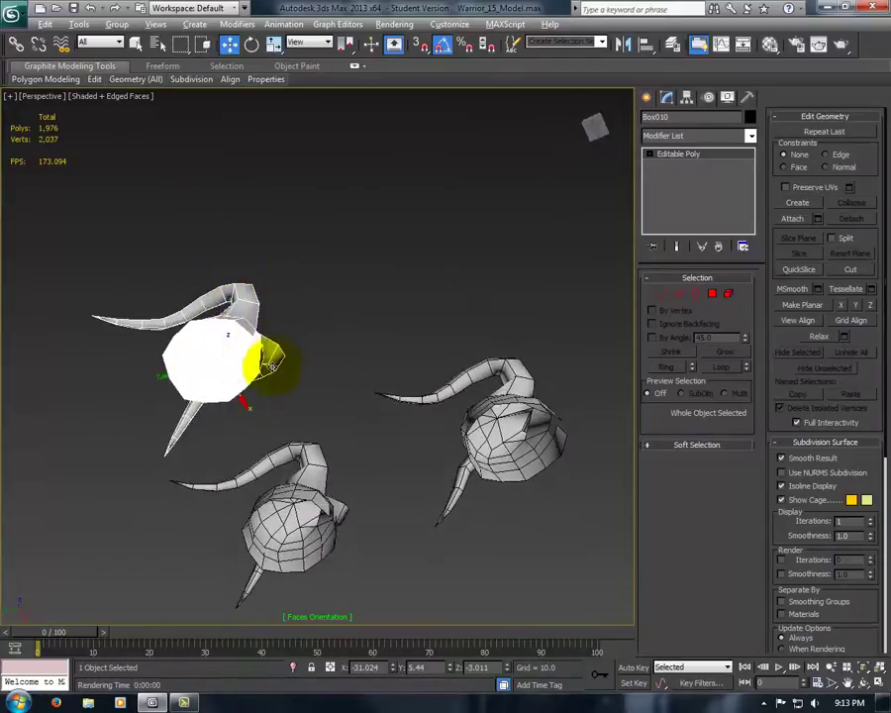
{"action": "middle_click_drag", "start_coordinate": [267, 366], "coordinate": [268, 498], "text": "alt"}
- Examine the face orientation of the middle and right helmets, undoing the accidental move of the middle one
{"action": "left_click", "coordinate": [312, 337]}
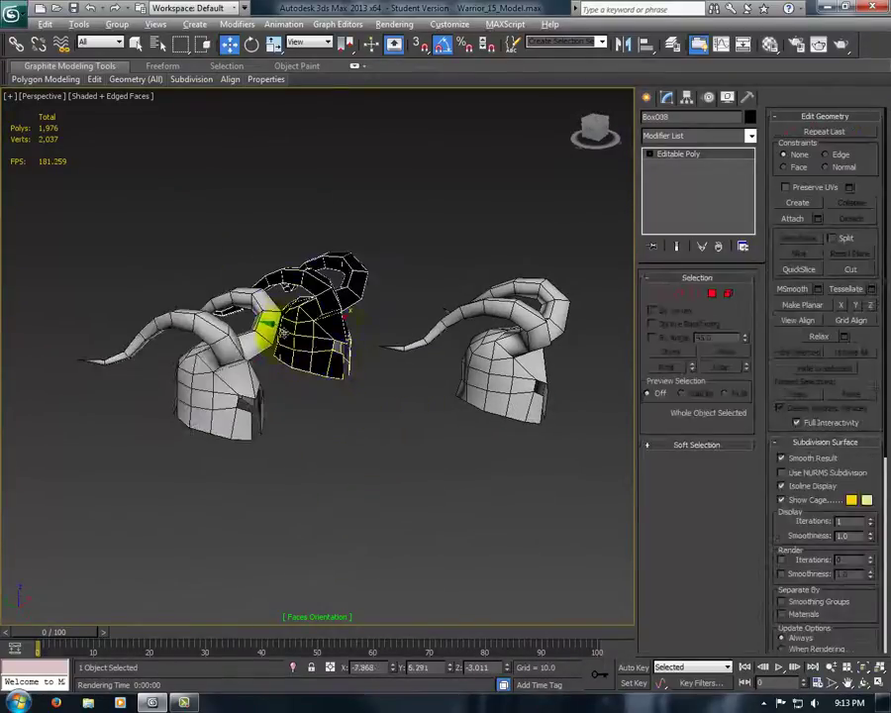
{"action": "middle_click_drag", "start_coordinate": [366, 372], "coordinate": [332, 483], "text": "alt"}
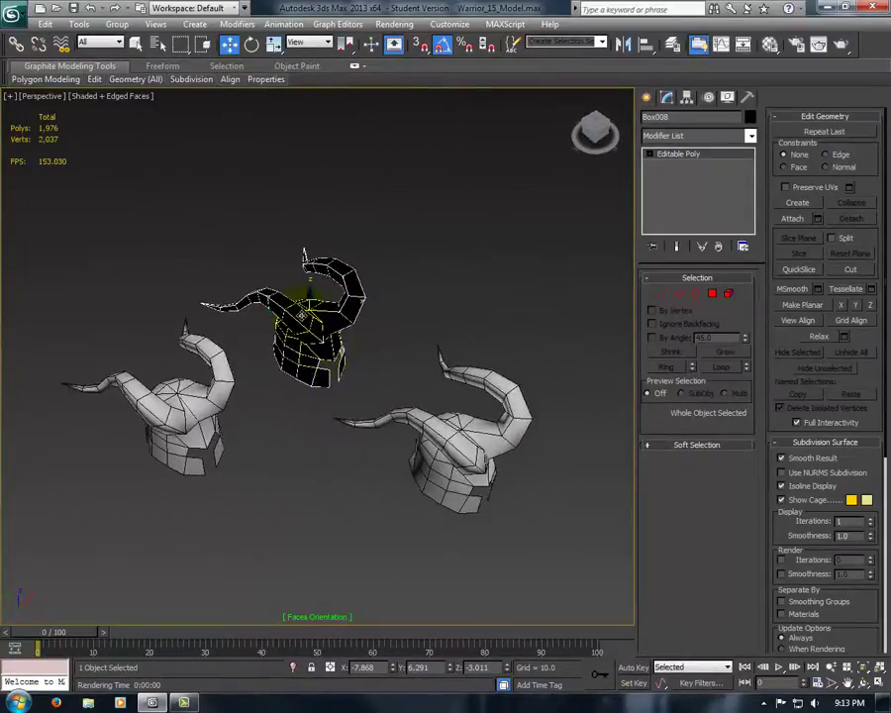
{"action": "left_click_drag", "start_coordinate": [311, 303], "coordinate": [326, 295]}
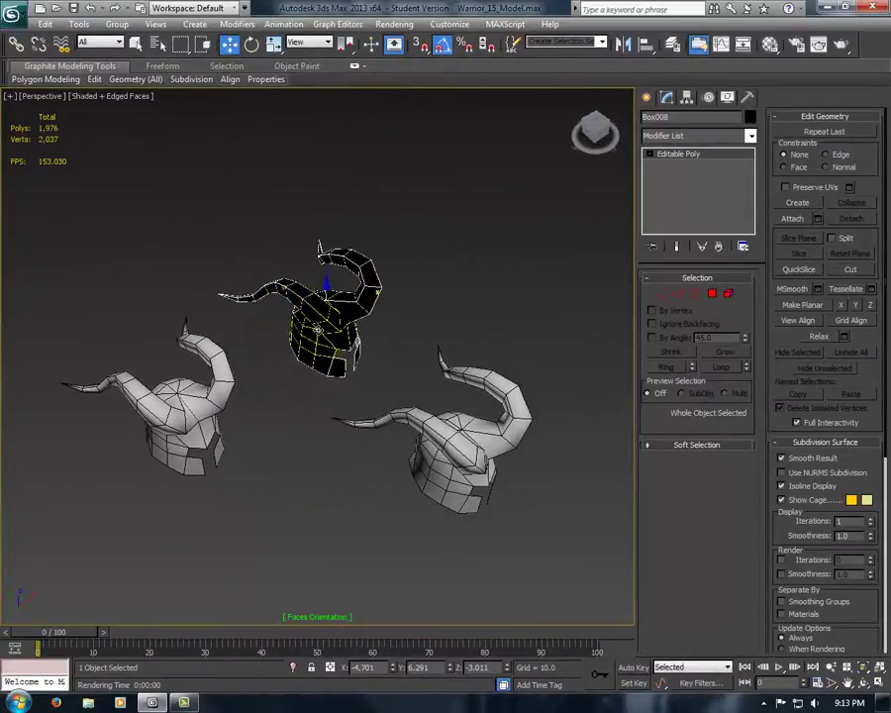
{"action": "key", "text": "ctrl+z"}
{"action": "left_click", "coordinate": [455, 463]}
{"action": "middle_click_drag", "start_coordinate": [522, 537], "coordinate": [490, 389], "text": "alt"}
{"action": "middle_click_drag", "start_coordinate": [465, 463], "coordinate": [351, 396], "text": "alt"}
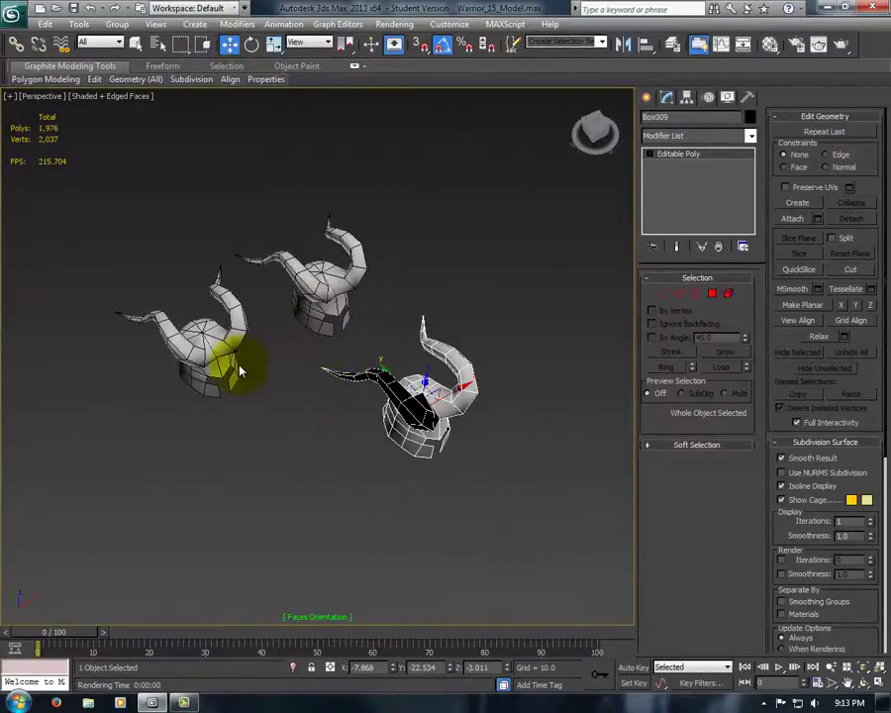
- Flip the normals of the middle helmet by adding a Normal modifier to it
{"action": "middle_click_drag", "start_coordinate": [277, 365], "coordinate": [317, 424], "text": "alt"}
{"action": "left_click", "coordinate": [293, 352]}
{"action": "scroll", "coordinate": [315, 380], "scroll_direction": "up", "scroll_amount": 3}
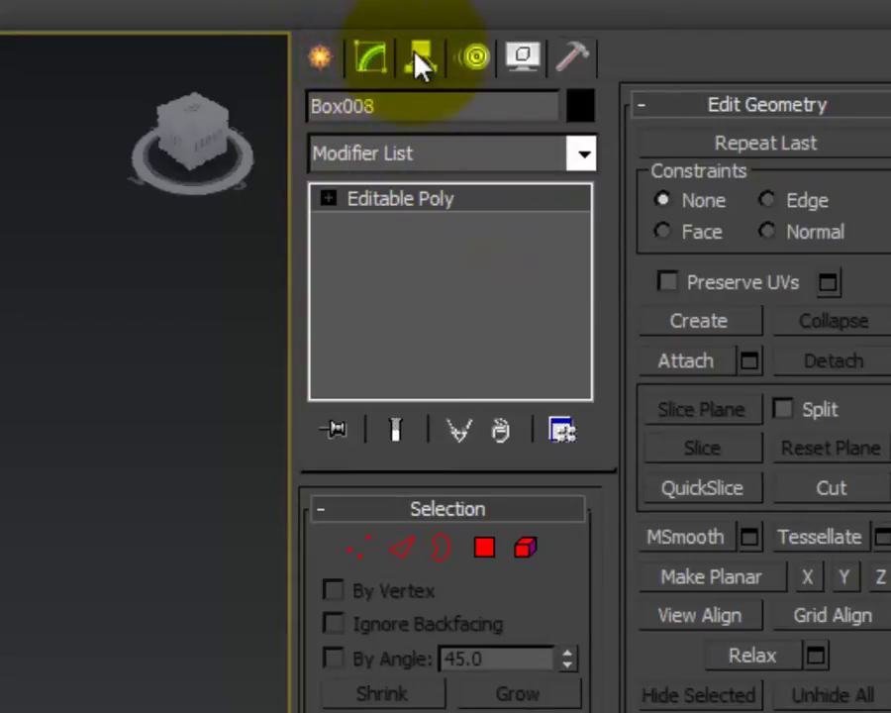
{"action": "left_click", "coordinate": [488, 155]}
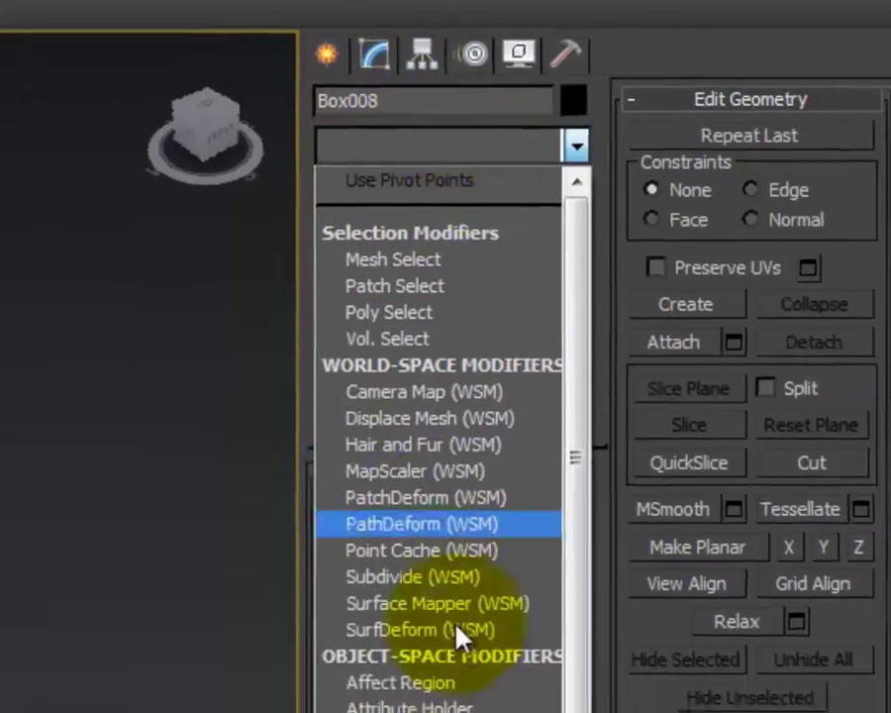
{"action": "scroll", "coordinate": [459, 636], "scroll_direction": "down", "scroll_amount": 8}
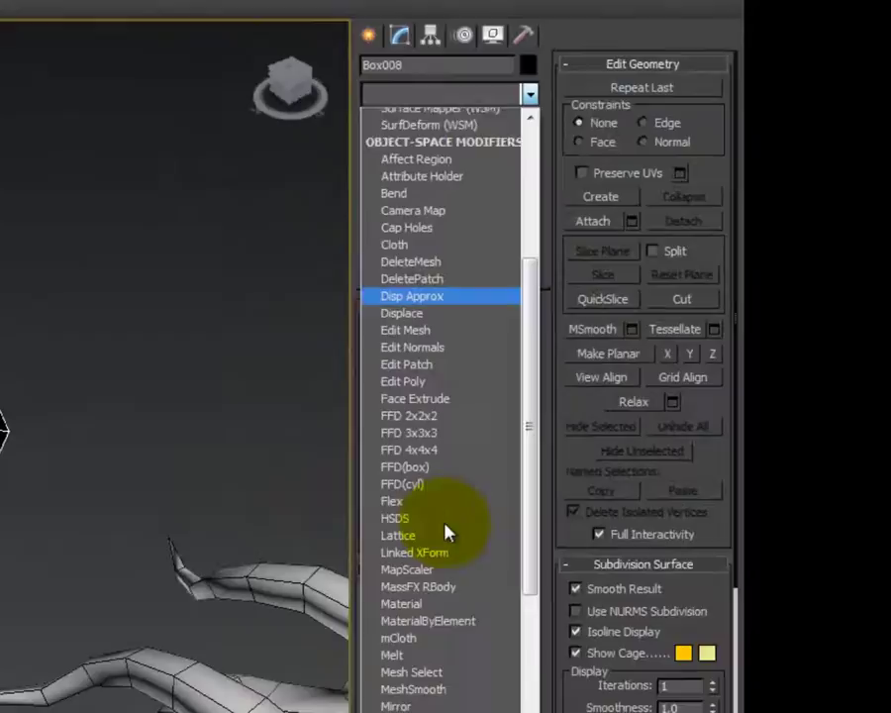
{"action": "scroll", "coordinate": [431, 445], "scroll_direction": "down", "scroll_amount": 1}
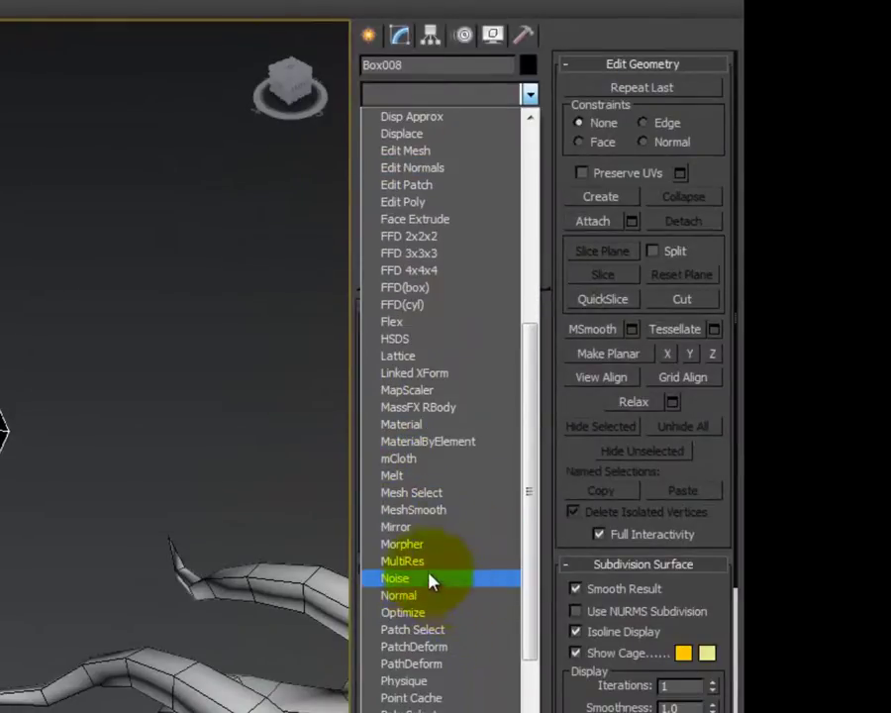
{"action": "left_click", "coordinate": [413, 596]}
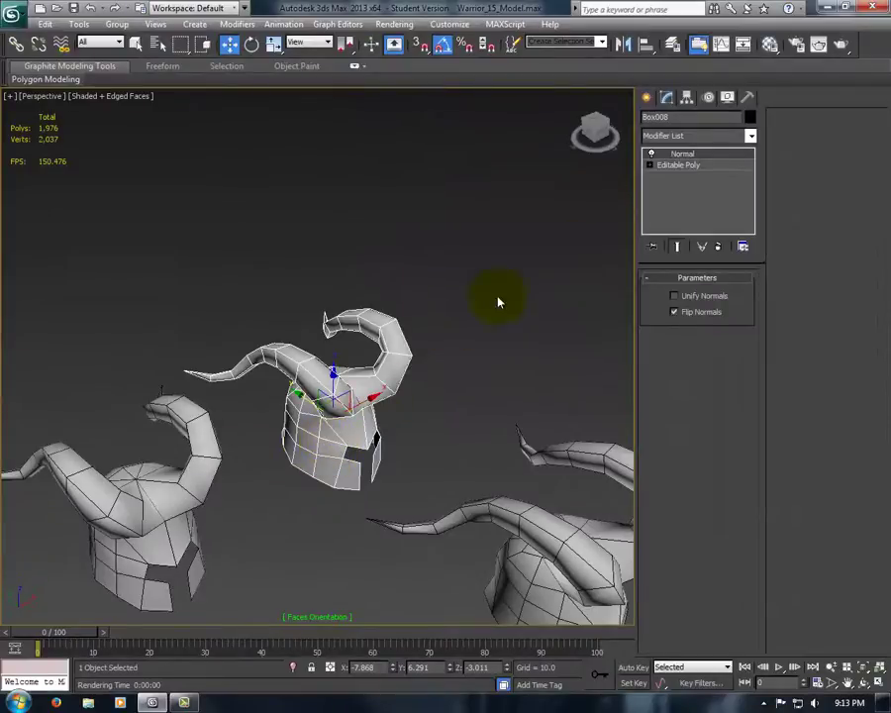
- Convert the middle helmet with its Normal modifier to an Editable Poly
{"action": "middle_click_drag", "start_coordinate": [497, 298], "coordinate": [328, 442], "text": "alt"}
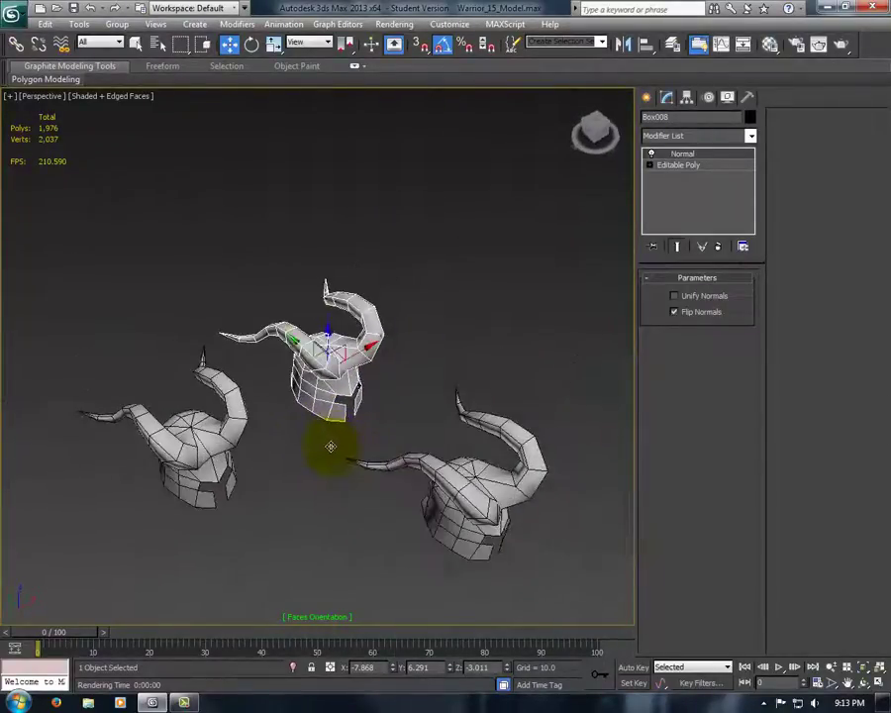
{"action": "right_click", "coordinate": [319, 370]}
{"action": "mouse_move", "coordinate": [369, 488]}
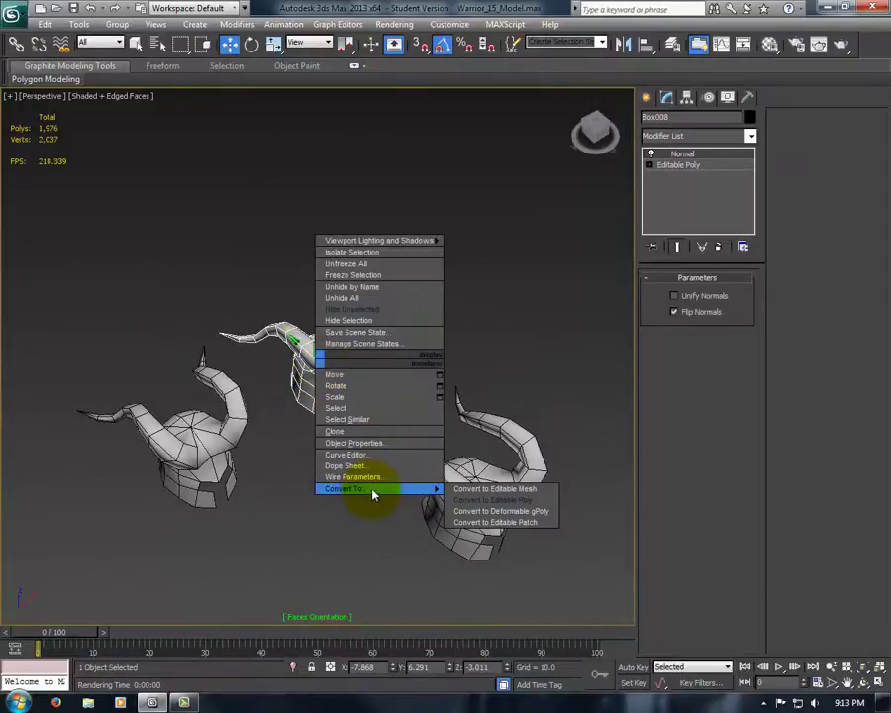
{"action": "left_click", "coordinate": [495, 500]}
{"action": "middle_click_drag", "start_coordinate": [495, 500], "coordinate": [386, 433], "text": "alt"}
- Select the left and middle helmets, render the perspective view to check their faces, and close the render
{"action": "scroll", "coordinate": [349, 438], "scroll_direction": "up", "scroll_amount": 4}
{"action": "scroll", "coordinate": [348, 438], "scroll_direction": "down", "scroll_amount": 4}
{"action": "left_click_drag", "start_coordinate": [338, 387], "coordinate": [339, 384]}
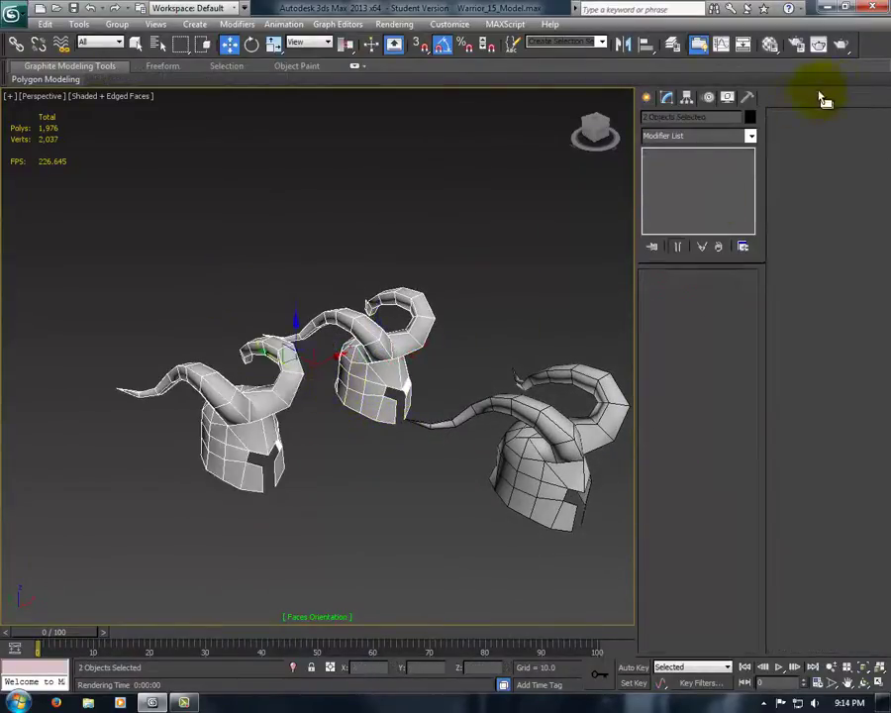
{"action": "left_click", "coordinate": [840, 48]}
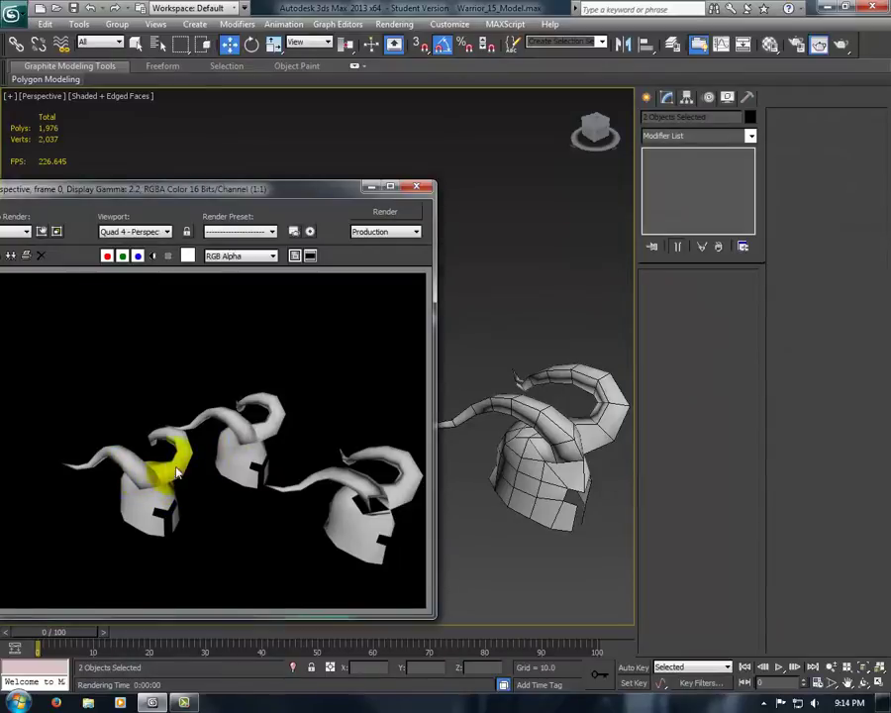
{"action": "left_click", "coordinate": [419, 188]}
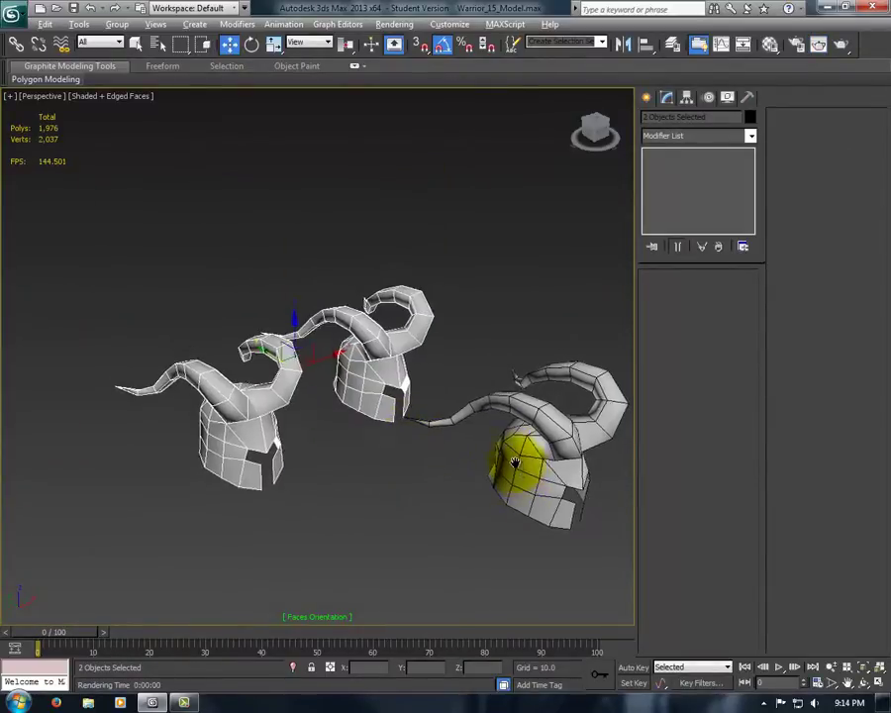
- Select the right helmet and render it from a different angle to check its horn and opening
{"action": "middle_click_drag", "start_coordinate": [514, 461], "coordinate": [611, 365]}
{"action": "left_click", "coordinate": [437, 384]}
{"action": "left_click", "coordinate": [839, 46]}
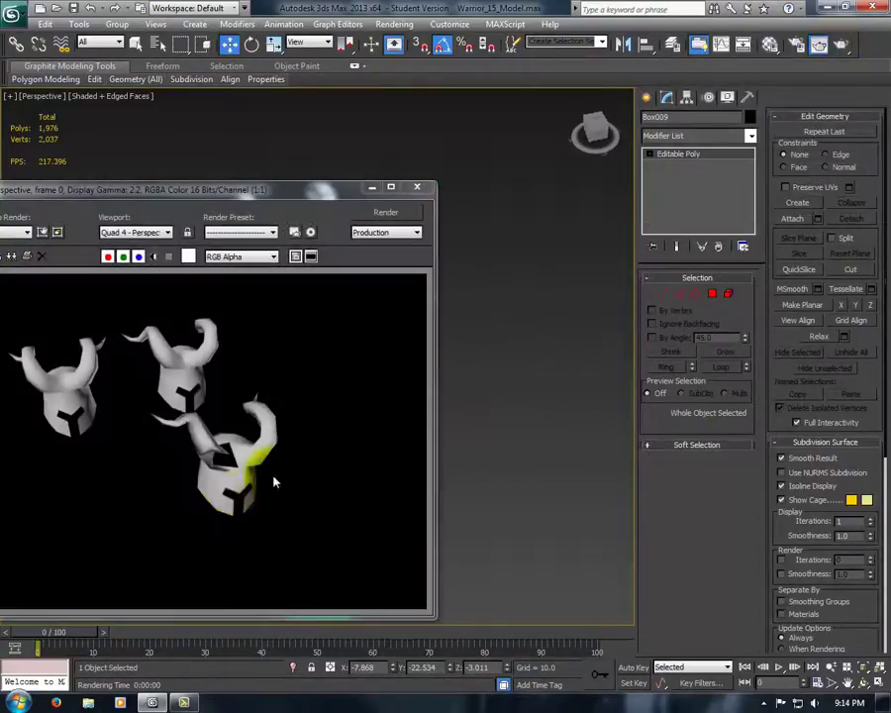
{"action": "left_click", "coordinate": [417, 187]}
- Isolate the helmet with the flipped horn so that it alone is shown for editing
{"action": "middle_click_drag", "start_coordinate": [369, 468], "coordinate": [408, 481], "text": "alt"}
{"action": "key", "text": "alt+q"}
{"action": "middle_click_drag", "start_coordinate": [308, 485], "coordinate": [316, 425], "text": "alt"}
{"action": "left_click", "coordinate": [235, 369]}
{"action": "left_click", "coordinate": [310, 322]}
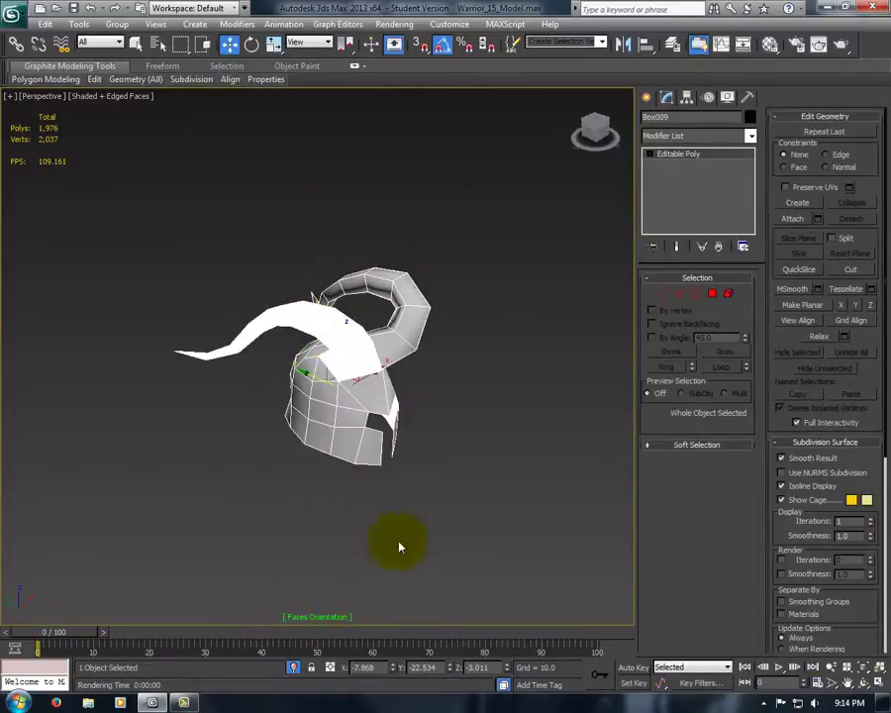
{"action": "middle_click_drag", "start_coordinate": [400, 547], "coordinate": [346, 394], "text": "alt"}
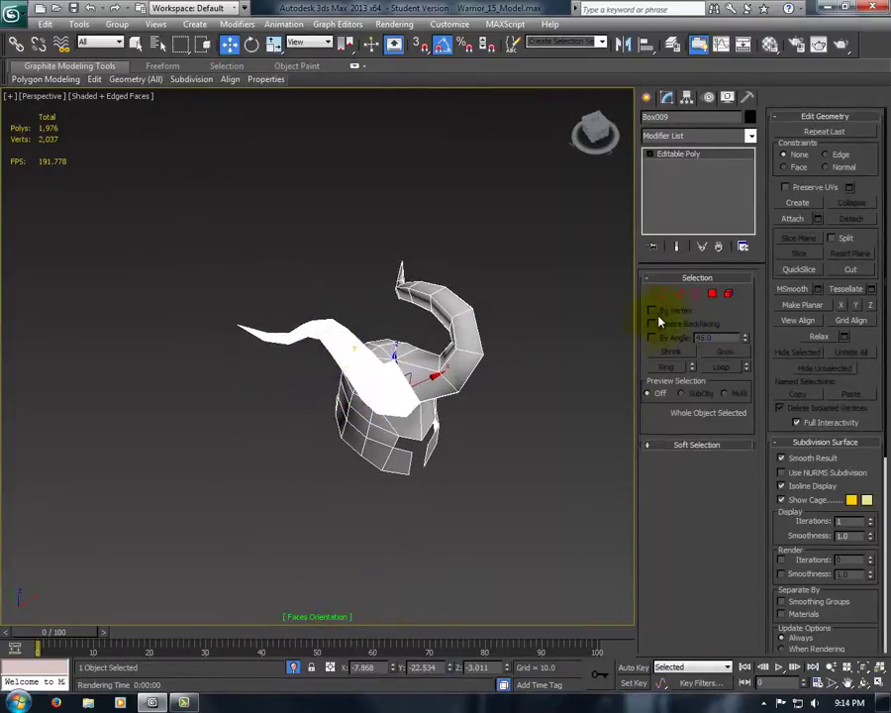
- Select all polygons of the flipped horn on the isolated helmet, leaving the helmet body and the other horn unselected
{"action": "left_click", "coordinate": [718, 299]}
{"action": "middle_click_drag", "start_coordinate": [584, 386], "coordinate": [535, 358], "text": "alt"}
{"action": "left_click", "coordinate": [534, 357]}
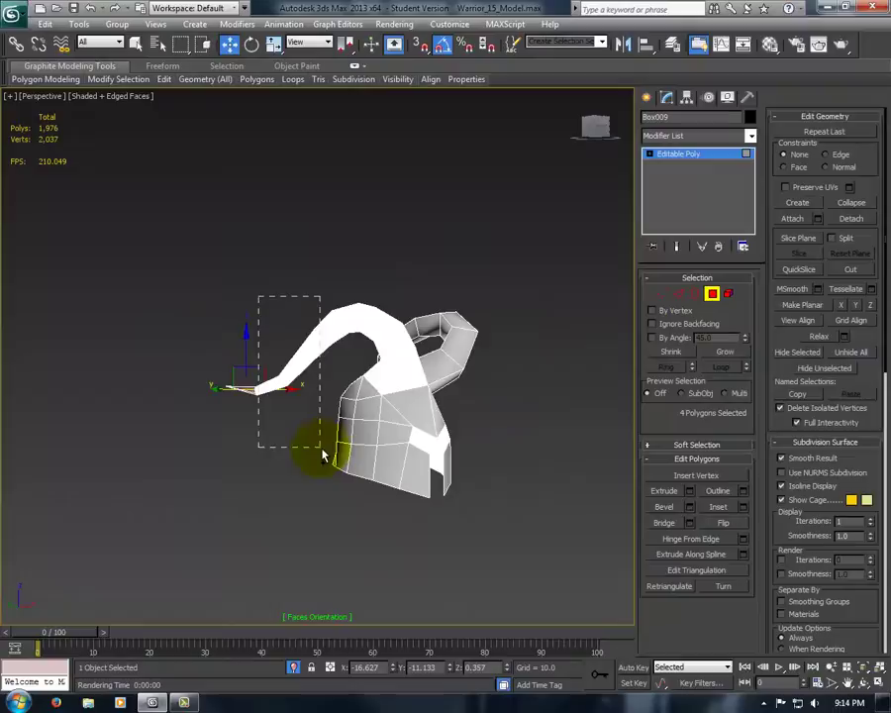
{"action": "left_click_drag", "start_coordinate": [322, 456], "coordinate": [327, 450]}
{"action": "middle_click_drag", "start_coordinate": [494, 418], "coordinate": [419, 430], "text": "alt"}
{"action": "left_click_drag", "start_coordinate": [493, 410], "coordinate": [215, 310]}
{"action": "right_click", "coordinate": [209, 301]}
{"action": "right_click", "coordinate": [181, 285]}
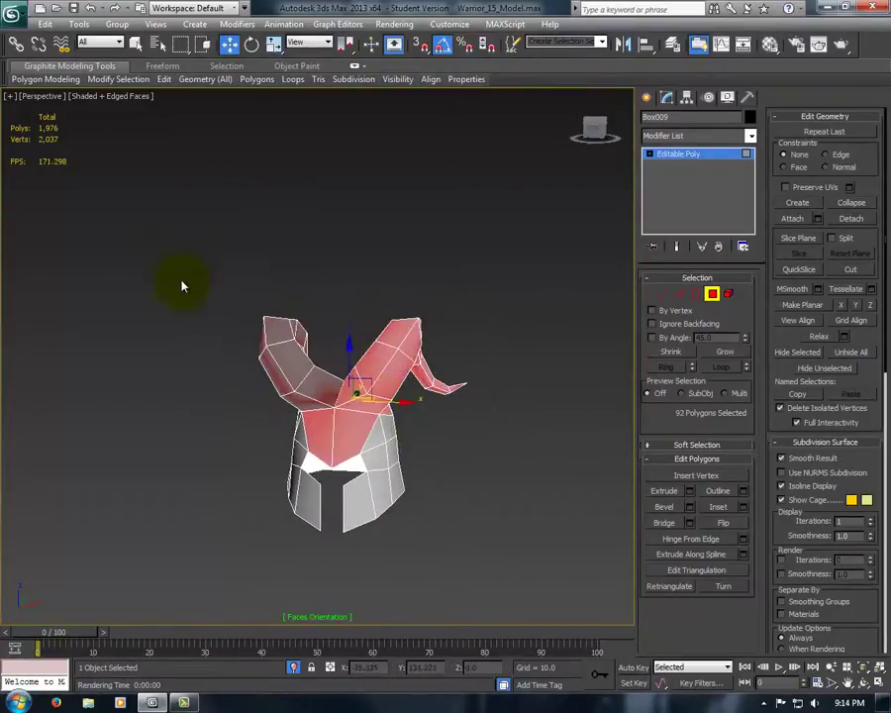
{"action": "left_click_drag", "start_coordinate": [331, 383], "coordinate": [333, 384]}
{"action": "mouse_move", "coordinate": [333, 386]}
{"action": "middle_mouse_down", "text": "alt"}
{"action": "mouse_move", "coordinate": [379, 414]}
{"action": "mouse_move", "coordinate": [330, 363]}
{"action": "middle_mouse_up", "text": "alt"}
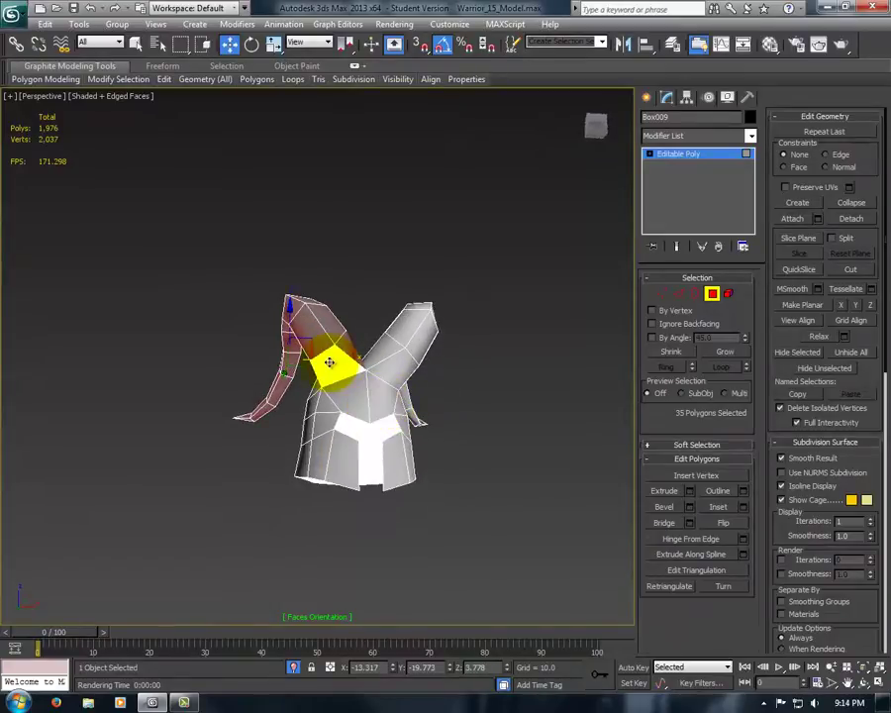
{"action": "middle_click_drag", "start_coordinate": [338, 429], "coordinate": [357, 468], "text": "alt"}
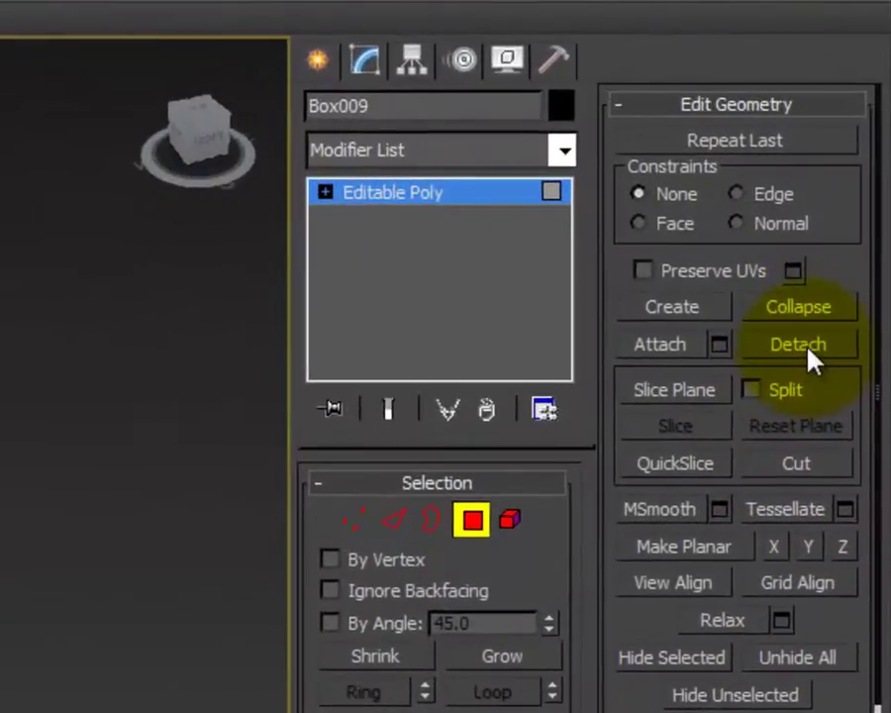
- Detach the selected horn polygons as a separate object and return to object level
{"action": "left_click", "coordinate": [807, 347]}
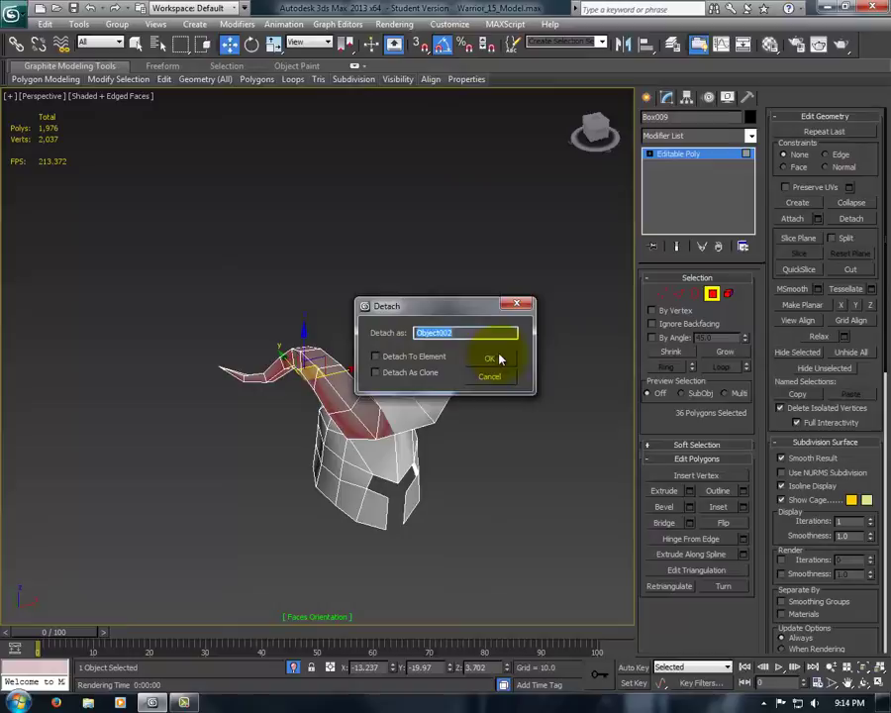
{"action": "left_click", "coordinate": [493, 358]}
{"action": "right_click", "coordinate": [480, 450]}
{"action": "left_click", "coordinate": [452, 422]}
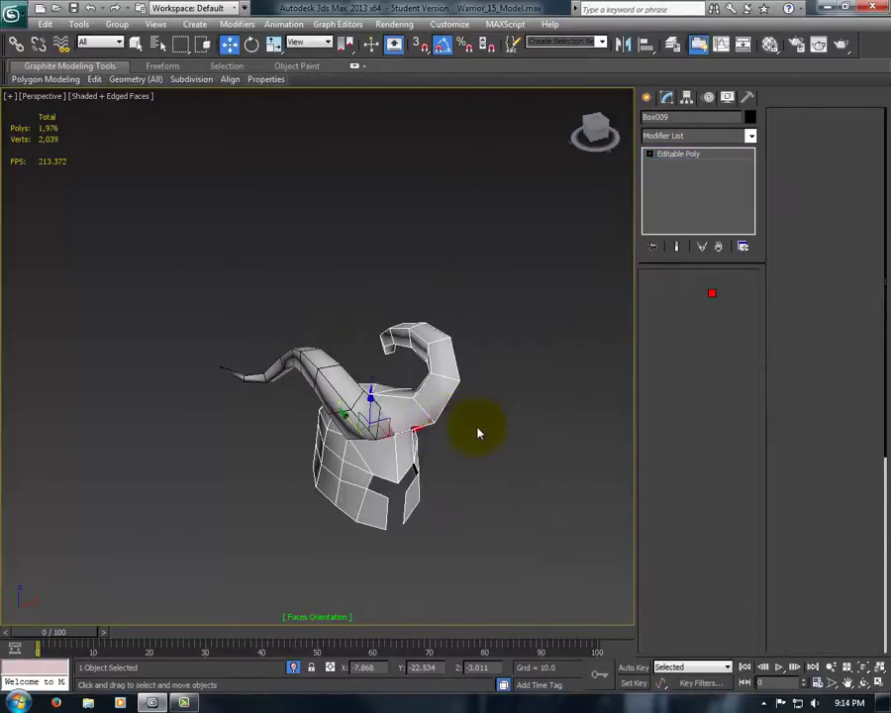
- Add a Normal modifier with Flip Normals enabled to the detached horn
{"action": "left_click", "coordinate": [339, 420]}
{"action": "middle_click_drag", "start_coordinate": [336, 422], "coordinate": [503, 366], "text": "alt"}
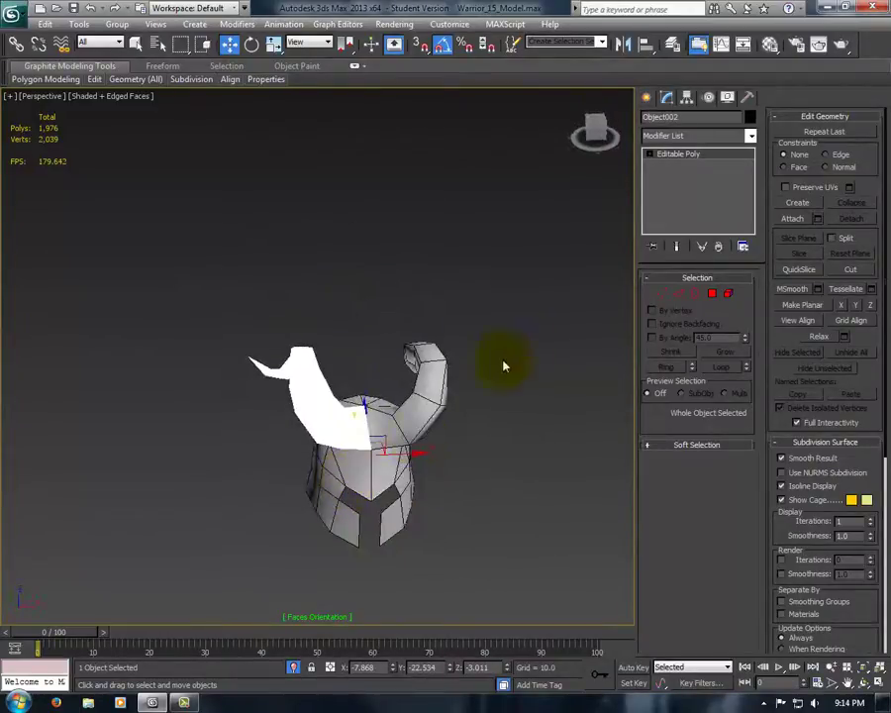
{"action": "left_click", "coordinate": [728, 138]}
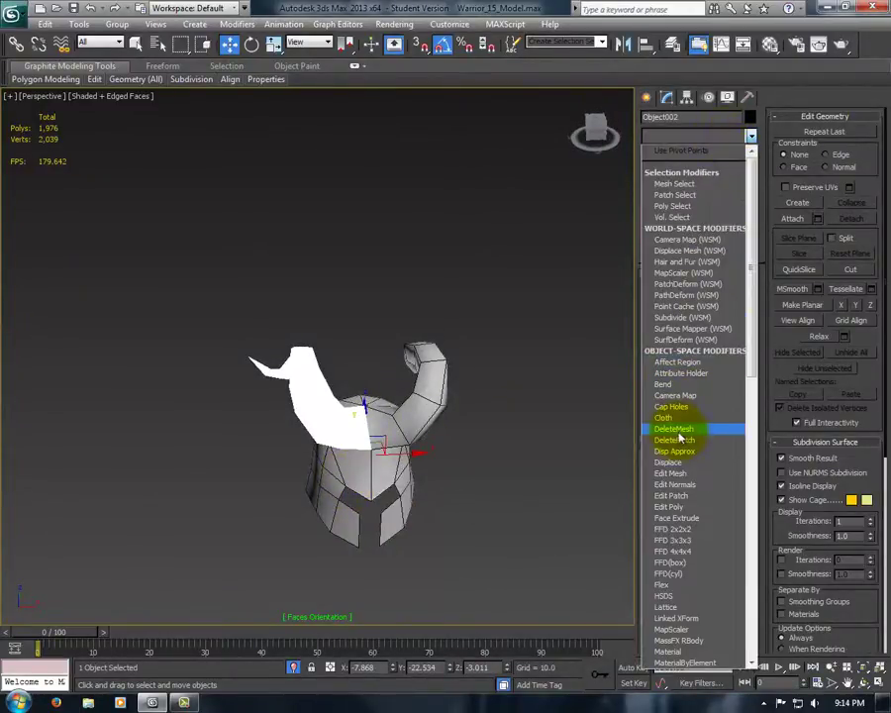
{"action": "scroll", "coordinate": [679, 449], "scroll_direction": "down", "scroll_amount": 15}
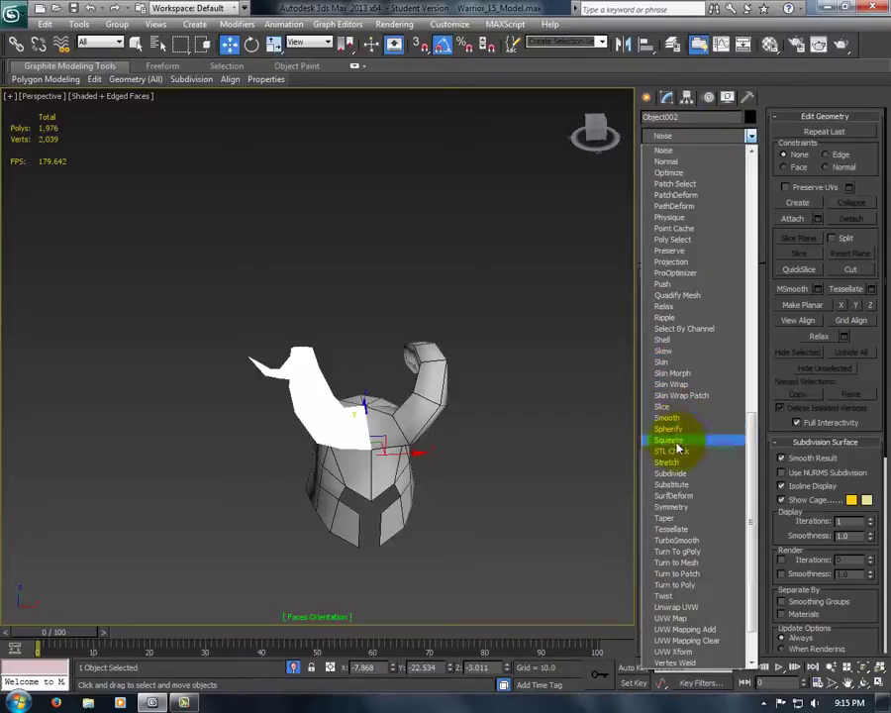
{"action": "left_click", "coordinate": [684, 161]}
{"action": "middle_click_drag", "start_coordinate": [540, 342], "coordinate": [423, 379], "text": "alt"}
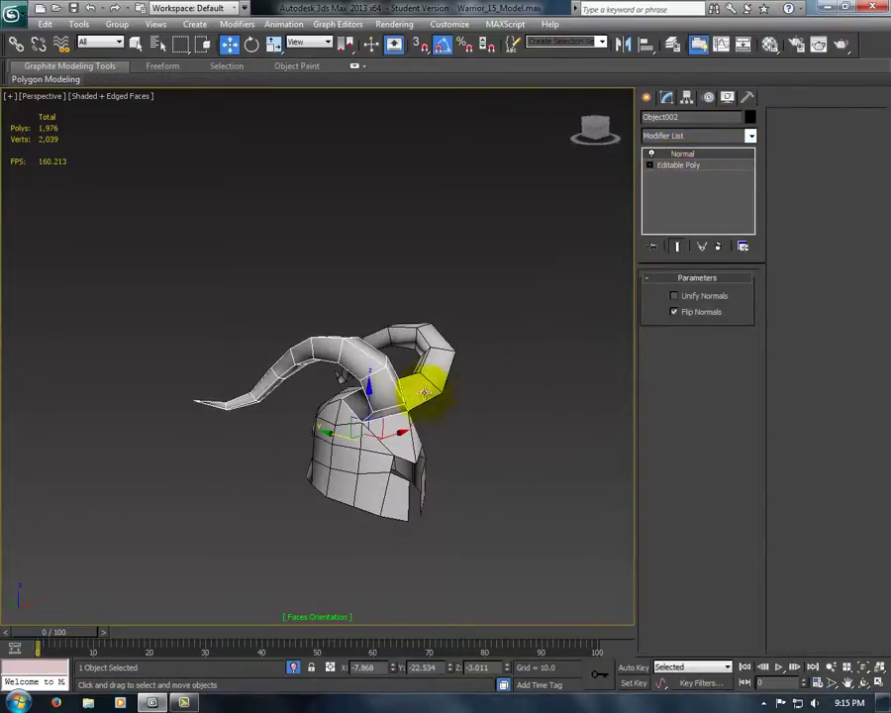
- Convert the detached horn with its Normal modifier to an Editable Poly
{"action": "right_click", "coordinate": [395, 388]}
{"action": "mouse_move", "coordinate": [456, 512]}
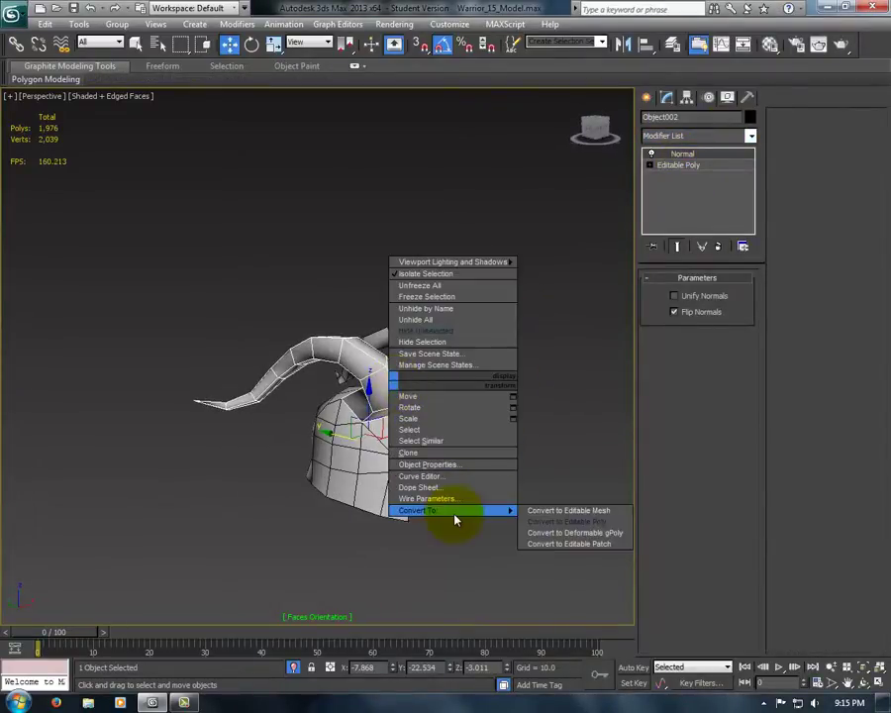
{"action": "left_click", "coordinate": [589, 526]}
- Attach the corrected horn back to the helmet body so that they form one object
{"action": "middle_click_drag", "start_coordinate": [487, 471], "coordinate": [477, 434], "text": "alt"}
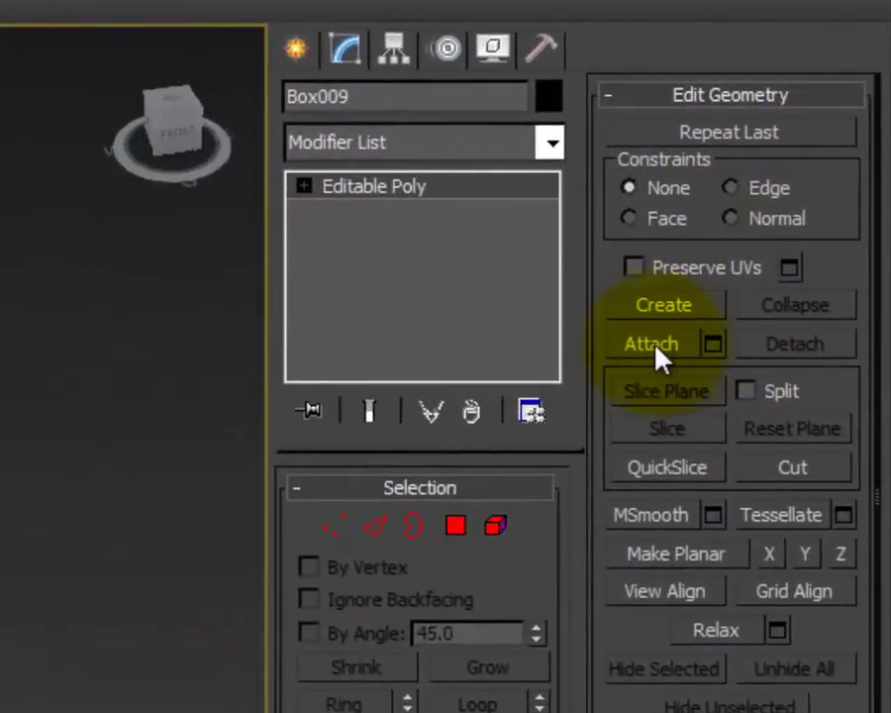
{"action": "left_click", "coordinate": [653, 349]}
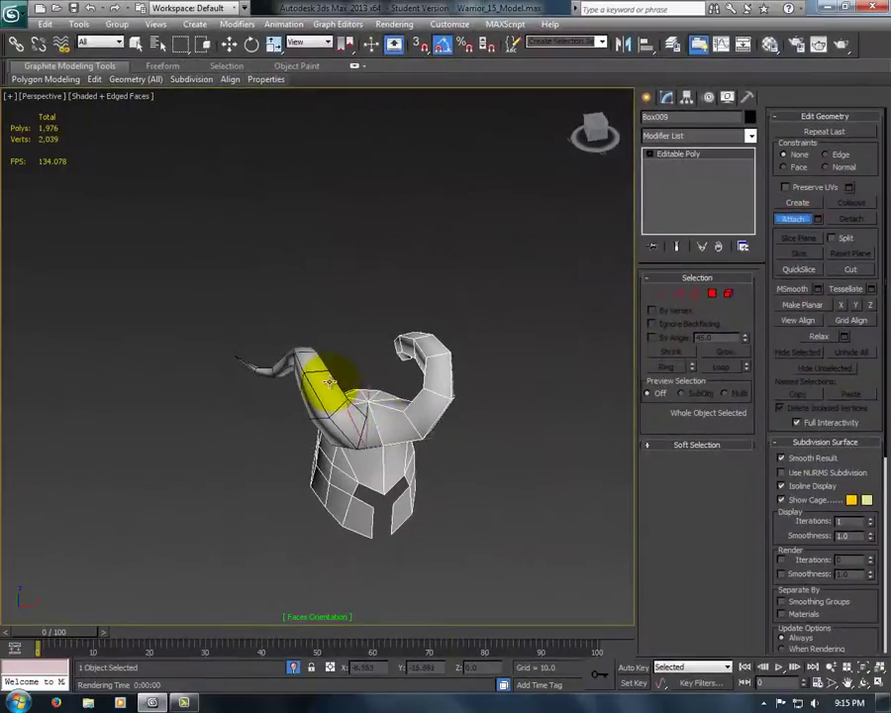
{"action": "left_click", "coordinate": [328, 381]}
{"action": "right_click", "coordinate": [400, 459]}
- Weld all the helmet's vertices with a threshold of 0.1 to close the seam at the reattached horn
{"action": "middle_click_drag", "start_coordinate": [402, 451], "coordinate": [477, 484], "text": "alt"}
{"action": "key", "text": "1"}
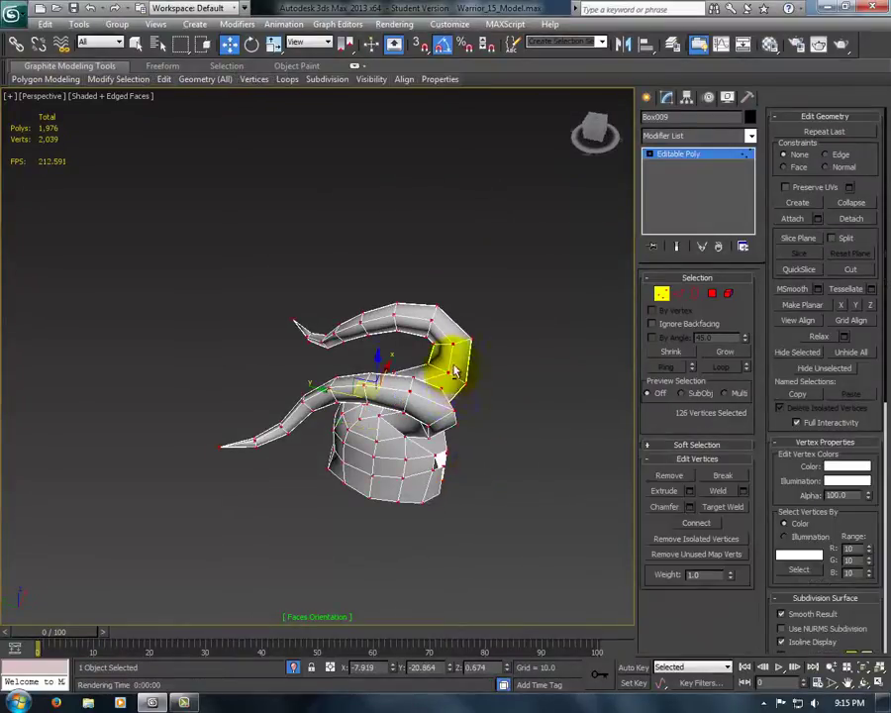
{"action": "scroll", "coordinate": [453, 372], "scroll_direction": "down", "scroll_amount": 2}
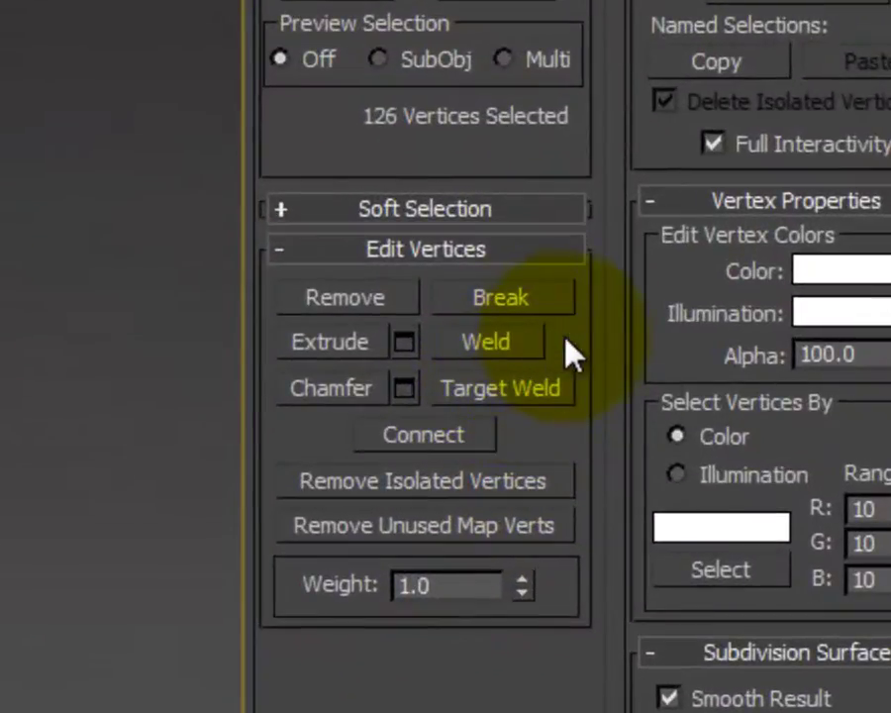
{"action": "left_click", "coordinate": [570, 343]}
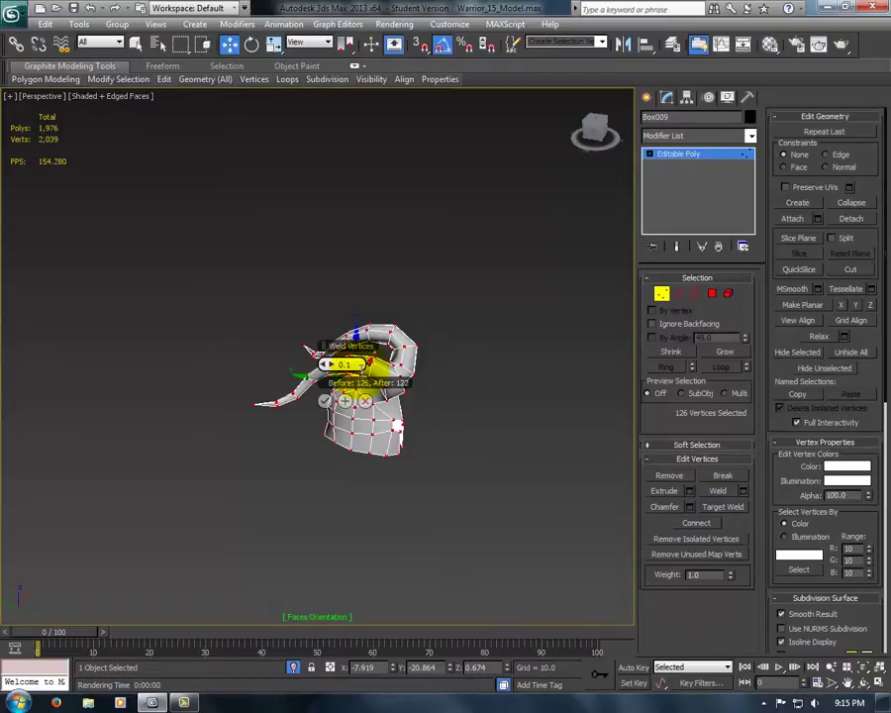
{"action": "mouse_move", "coordinate": [358, 368]}
{"action": "middle_mouse_down", "text": "alt"}
{"action": "mouse_move", "coordinate": [328, 408]}
{"action": "mouse_move", "coordinate": [364, 428]}
{"action": "mouse_move", "coordinate": [388, 428]}
{"action": "mouse_move", "coordinate": [407, 388]}
{"action": "mouse_move", "coordinate": [341, 410]}
{"action": "mouse_move", "coordinate": [372, 428]}
{"action": "mouse_move", "coordinate": [355, 381]}
{"action": "middle_mouse_up", "text": "alt"}
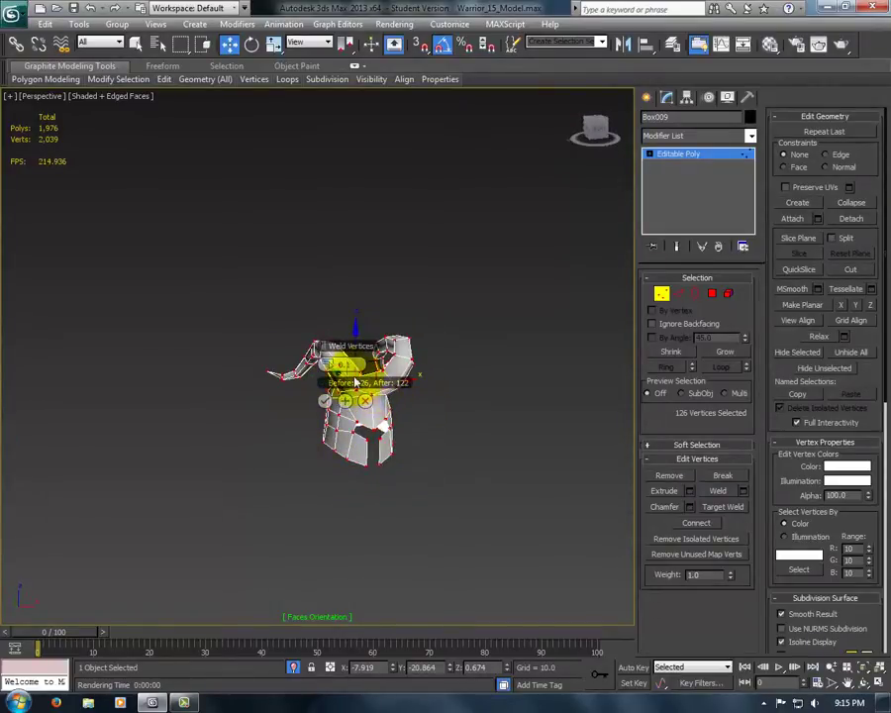
{"action": "middle_click_drag", "start_coordinate": [365, 426], "coordinate": [328, 408], "text": "alt"}
{"action": "scroll", "coordinate": [363, 491], "scroll_direction": "up", "scroll_amount": 4}
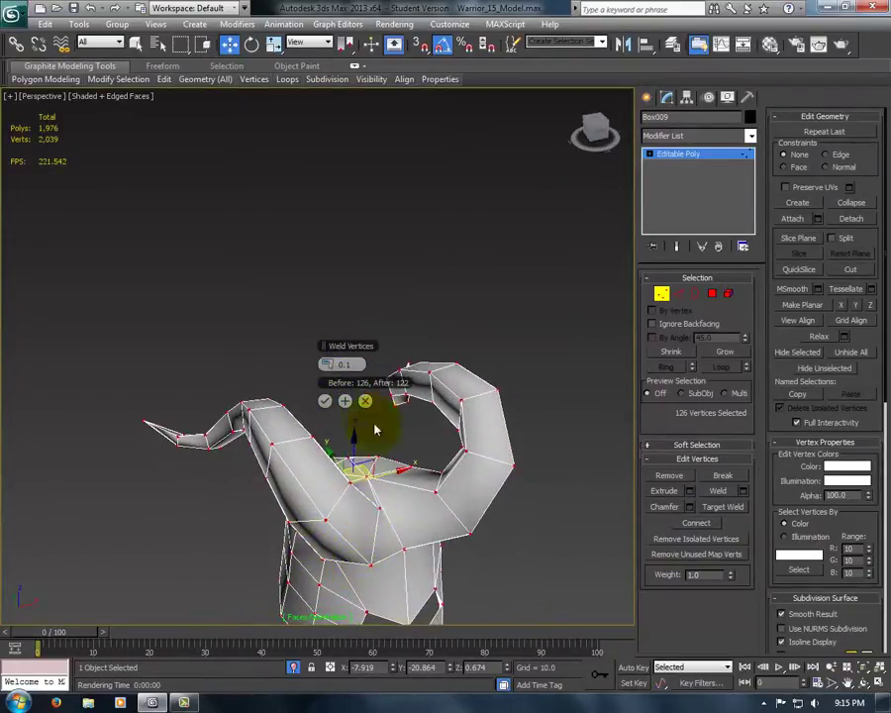
{"action": "left_click", "coordinate": [325, 401]}
- Check the welded horn seam, clear the vertex selection, and return the helmet to object level
{"action": "middle_click_drag", "start_coordinate": [351, 527], "coordinate": [412, 489], "text": "alt"}
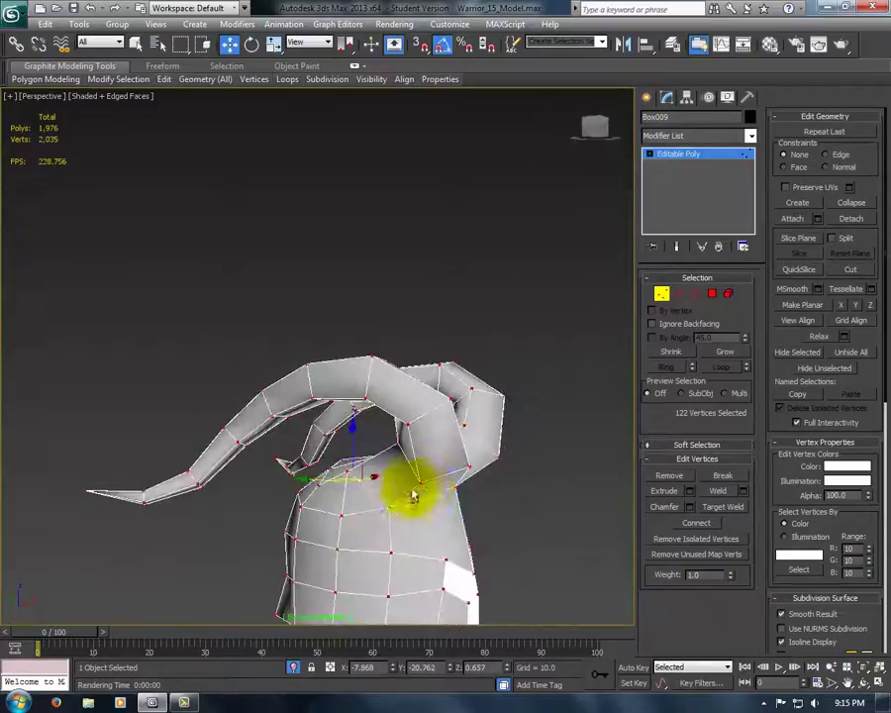
{"action": "left_click", "coordinate": [428, 489]}
{"action": "scroll", "coordinate": [426, 525], "scroll_direction": "down", "scroll_amount": 5}
{"action": "middle_click_drag", "start_coordinate": [414, 552], "coordinate": [367, 574], "text": "alt"}
{"action": "scroll", "coordinate": [353, 531], "scroll_direction": "up", "scroll_amount": 3}
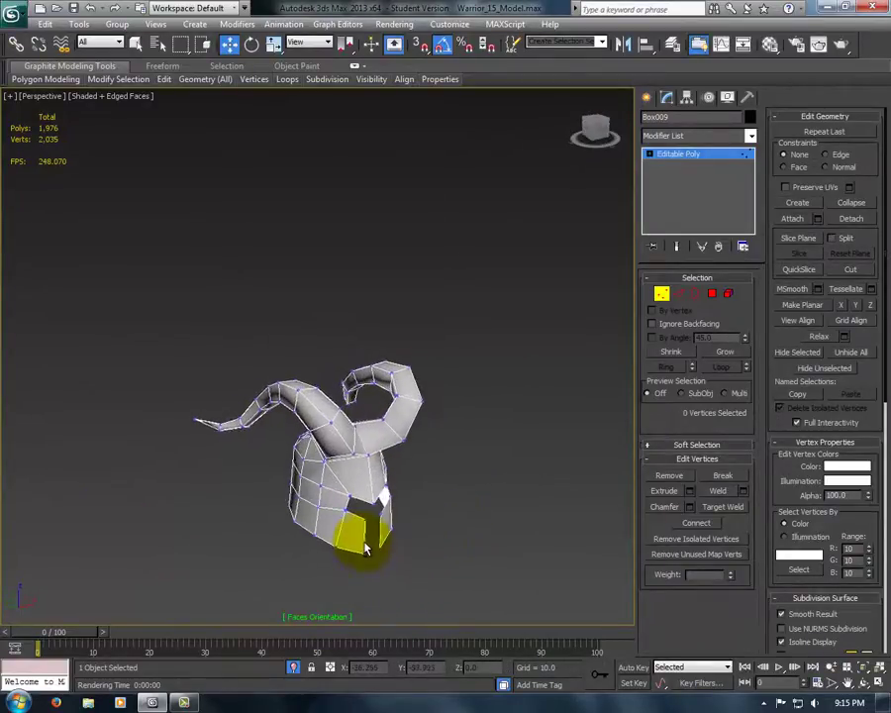
{"action": "right_click", "coordinate": [350, 485]}
{"action": "left_click", "coordinate": [333, 474]}
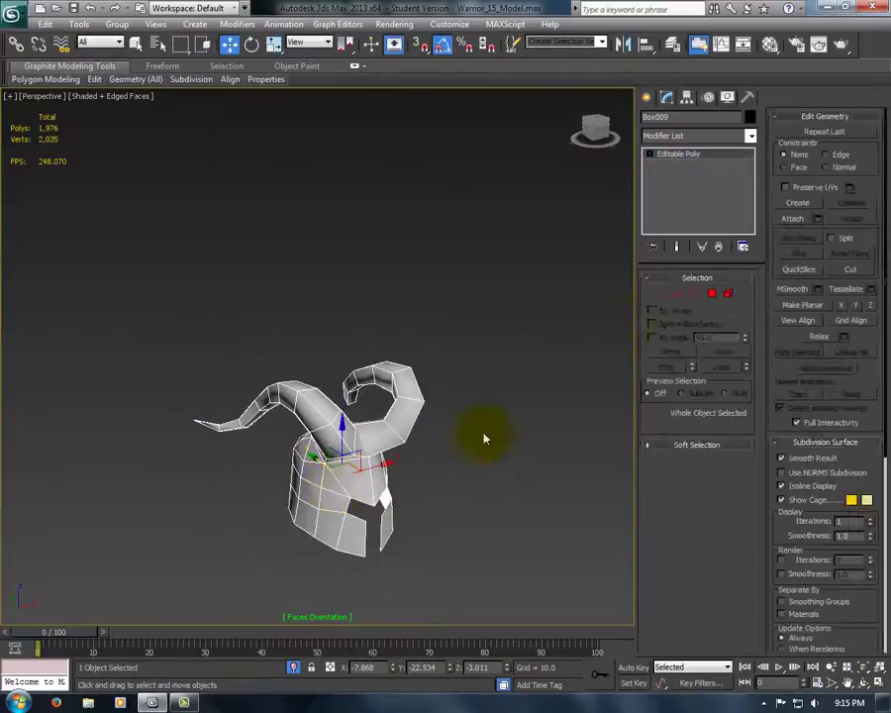
- Render the isolated helmet to check the corrected horn, and close the render
{"action": "left_click", "coordinate": [841, 47]}
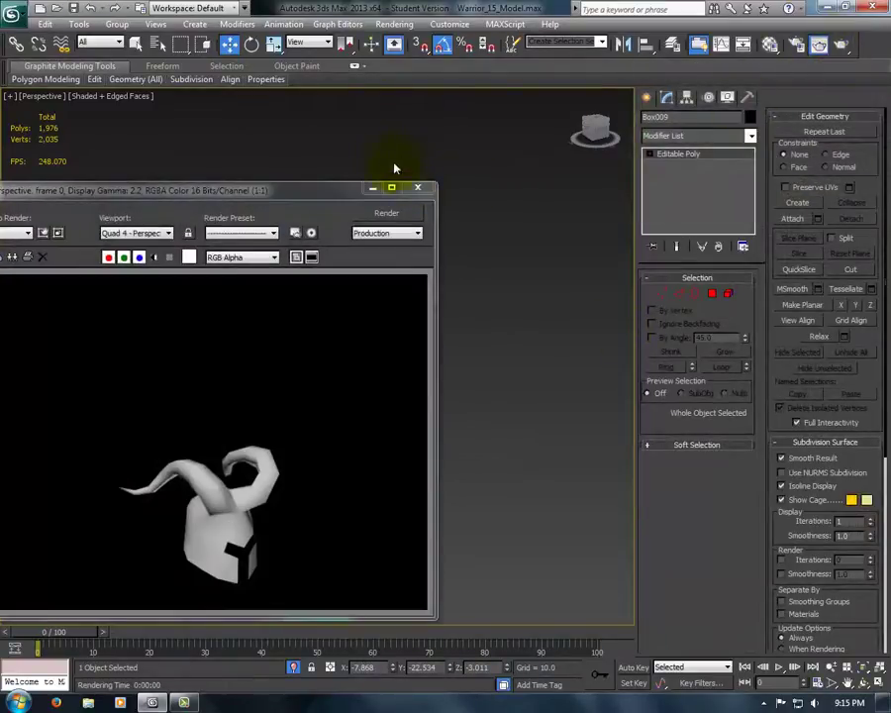
{"action": "left_click_drag", "start_coordinate": [339, 187], "coordinate": [473, 126]}
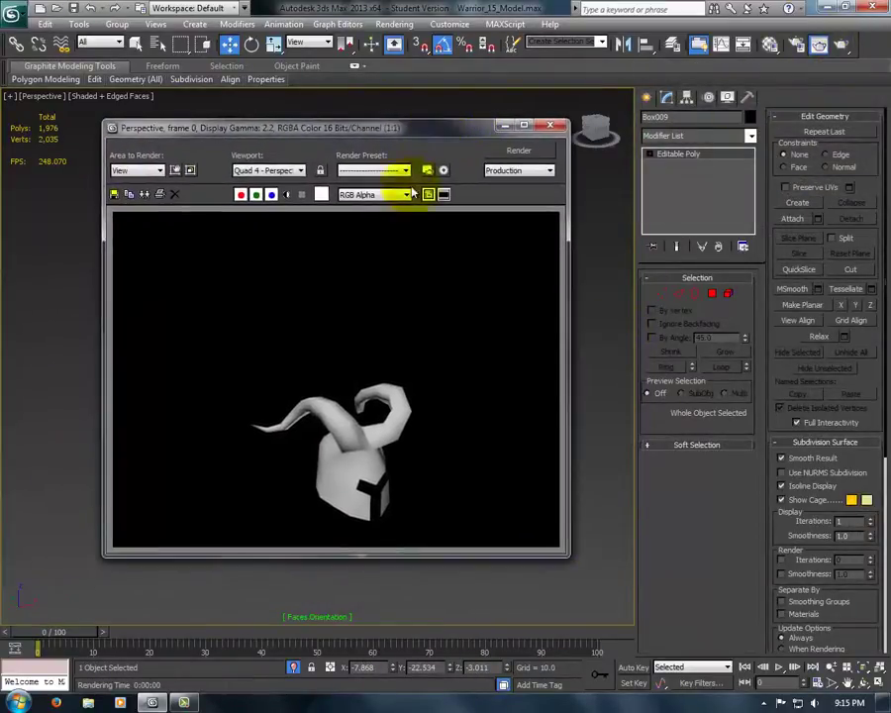
{"action": "left_click", "coordinate": [554, 126]}
- End the isolation, render all three helmets together in the perspective view, and close the render
{"action": "middle_click_drag", "start_coordinate": [443, 406], "coordinate": [474, 350]}
{"action": "key", "text": "alt+q"}
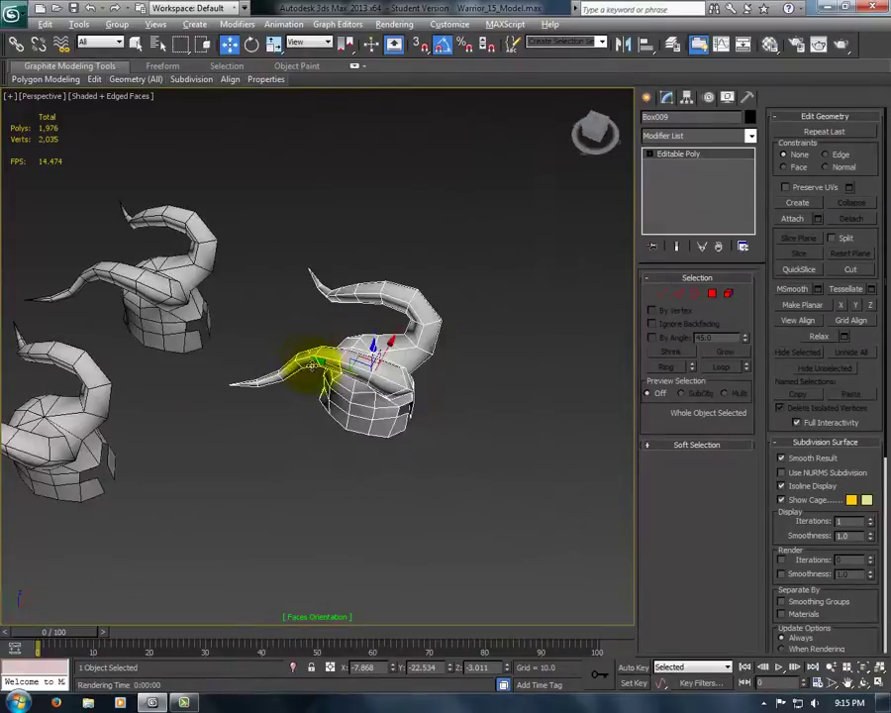
{"action": "middle_click_drag", "start_coordinate": [314, 369], "coordinate": [424, 435], "text": "alt"}
{"action": "left_click", "coordinate": [839, 44]}
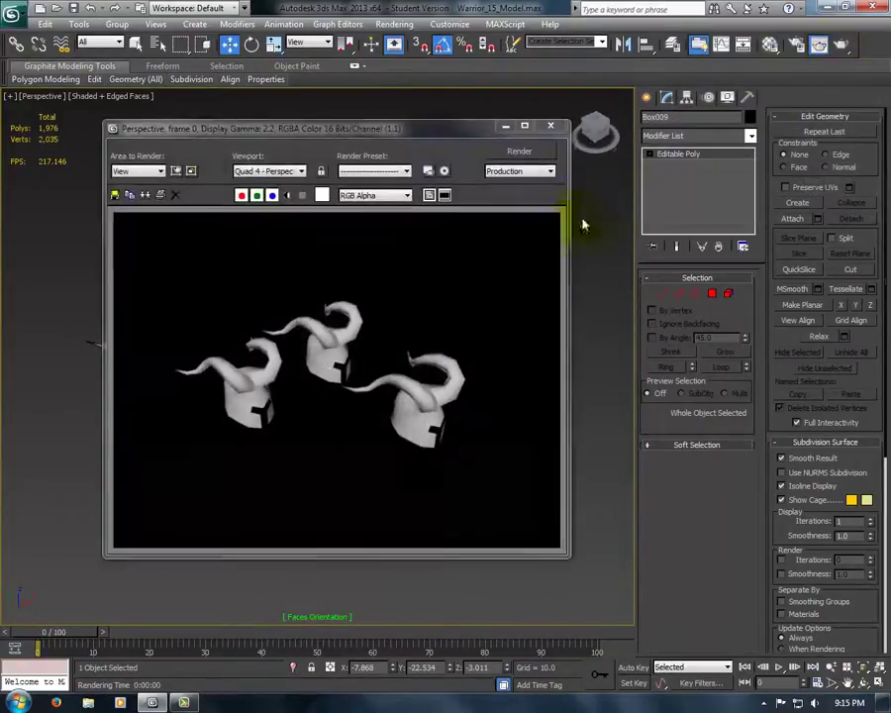
{"action": "left_click", "coordinate": [550, 130]}
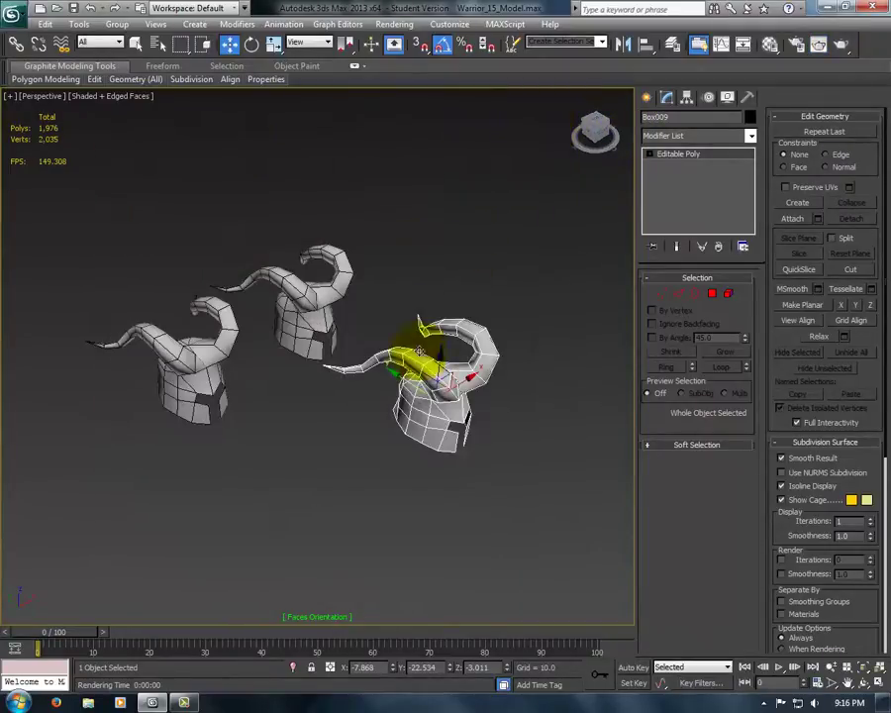
- Examine the three helmets' faces from several angles, framing the middle one, and clear the selection
{"action": "middle_click_drag", "start_coordinate": [416, 339], "coordinate": [315, 439], "text": "alt"}
{"action": "left_click", "coordinate": [327, 478]}
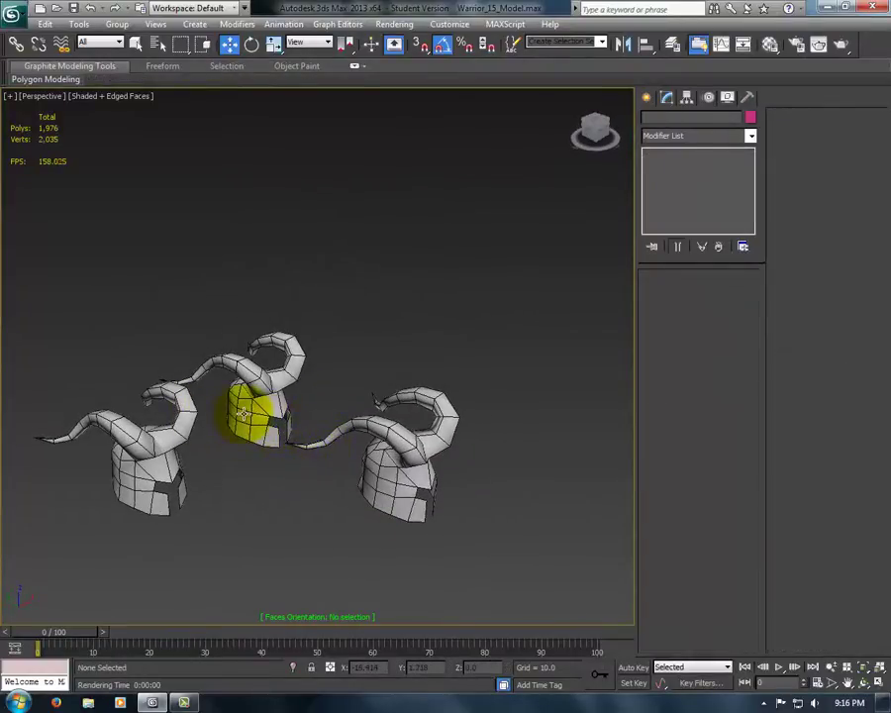
{"action": "left_click", "coordinate": [243, 414]}
{"action": "key", "text": "z"}
{"action": "scroll", "coordinate": [333, 510], "scroll_direction": "down", "scroll_amount": 4}
{"action": "middle_click_drag", "start_coordinate": [418, 567], "coordinate": [388, 531], "text": "alt"}
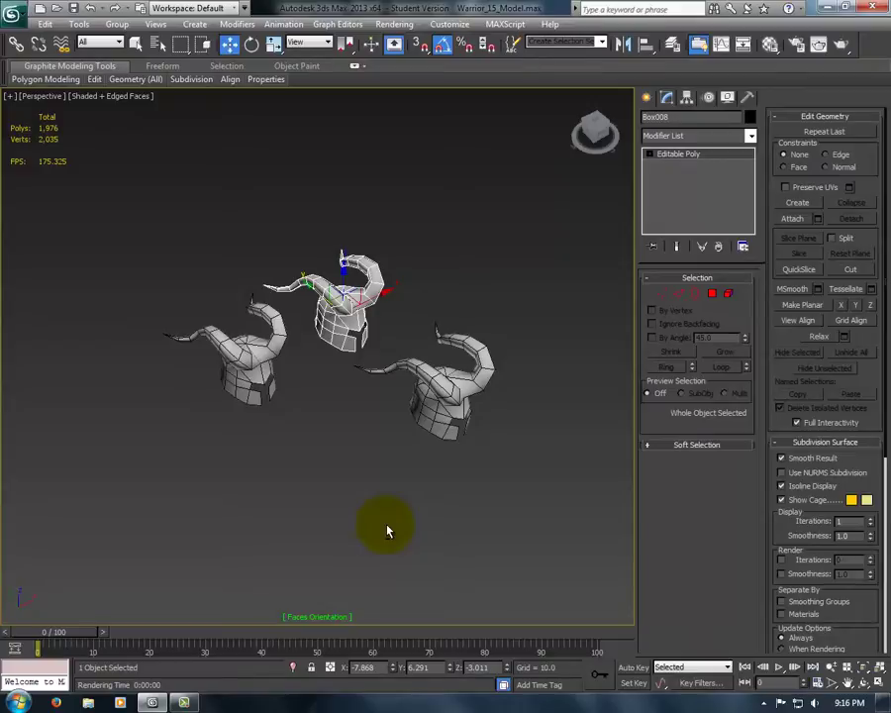
{"action": "middle_click_drag", "start_coordinate": [351, 564], "coordinate": [314, 485], "text": "alt"}
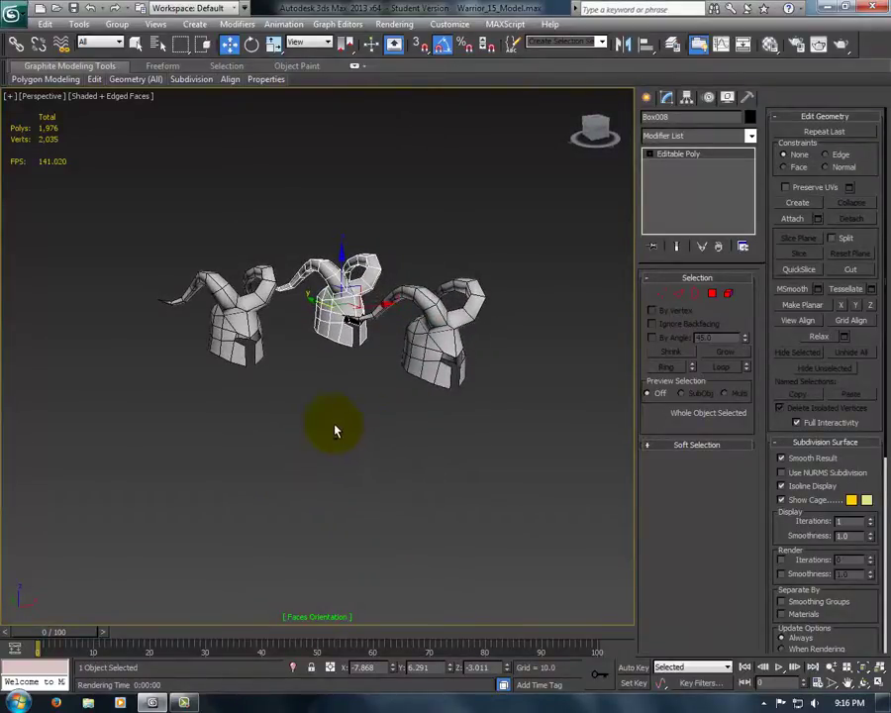
{"action": "middle_click_drag", "start_coordinate": [335, 431], "coordinate": [358, 498], "text": "alt"}
{"action": "left_click", "coordinate": [358, 508]}
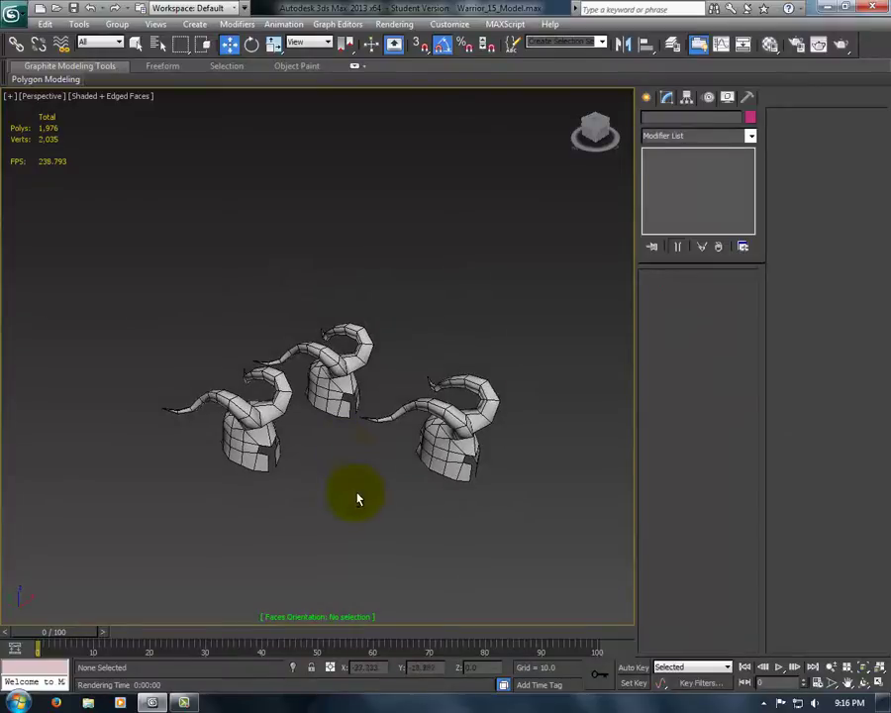